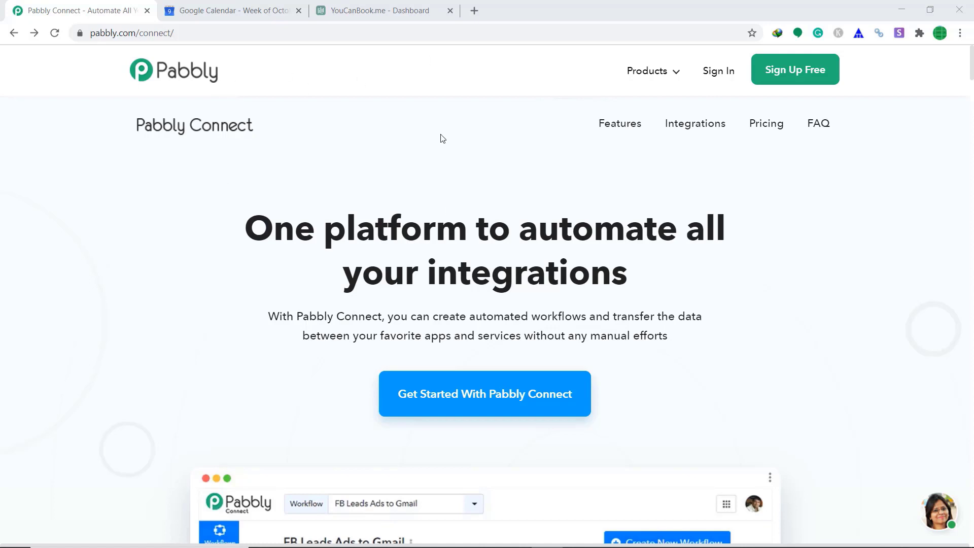
Go to the Pabbly sign-in page from the Pabbly Connect homepage
left_click(707, 73)
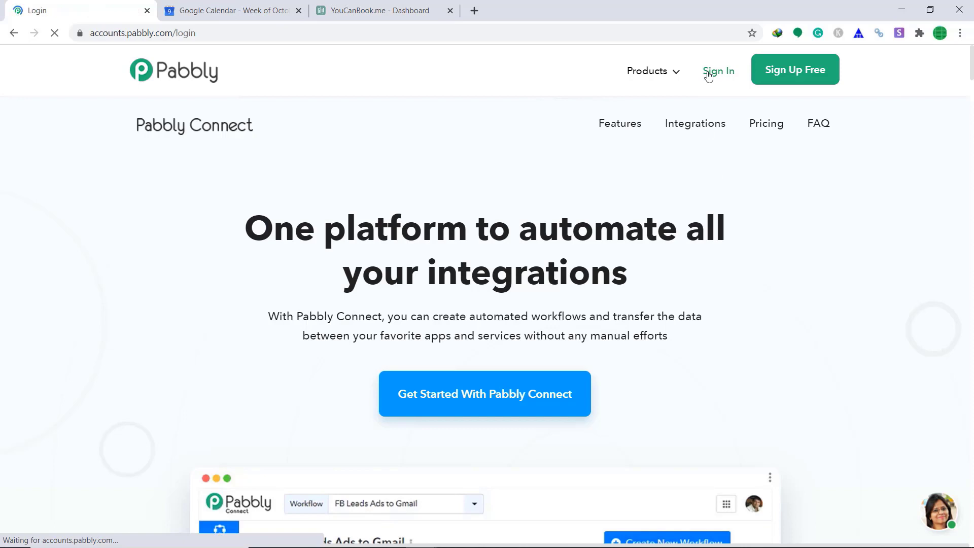
Log in with the saved account and launch Pabbly Connect from the All Apps page
scroll(272, 348, "down", 5)
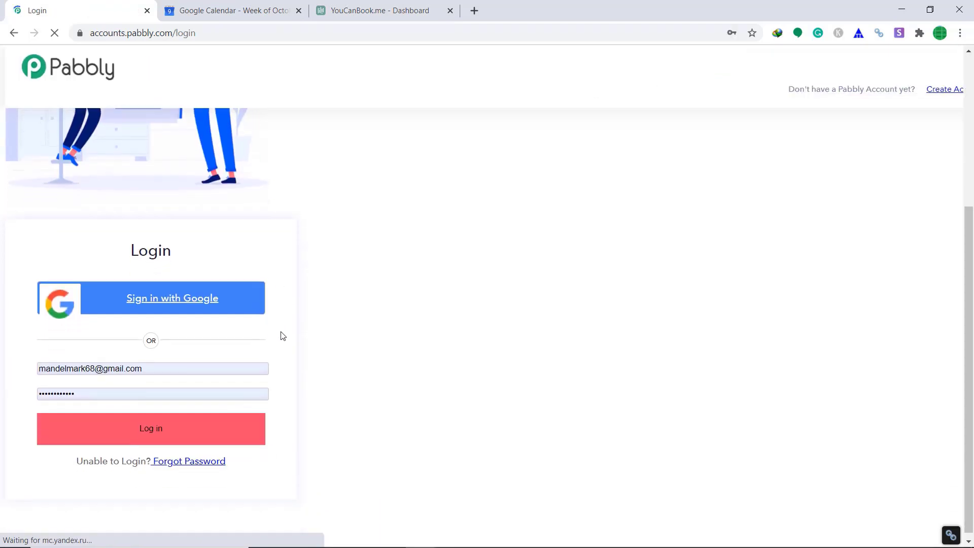
left_click(190, 421)
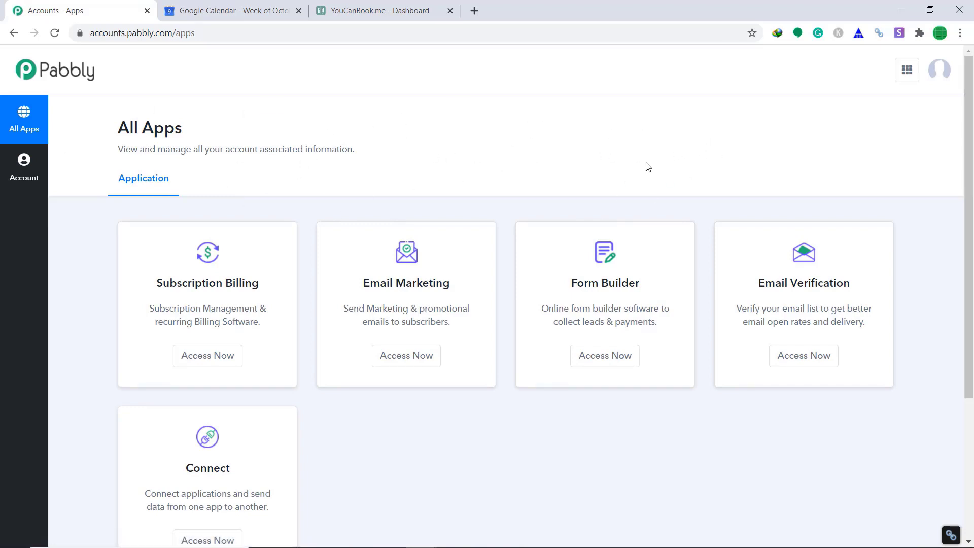
scroll(647, 166, "down", 4)
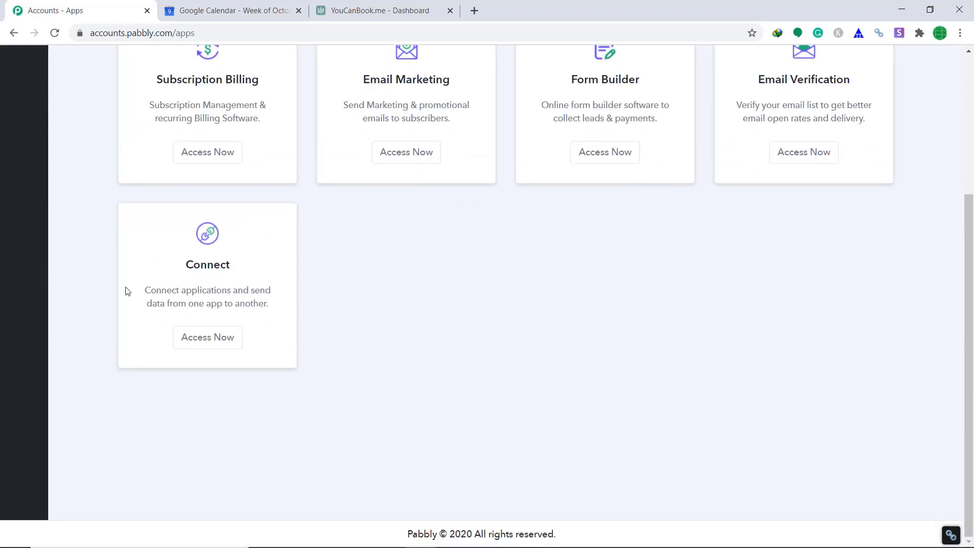
left_click(213, 347)
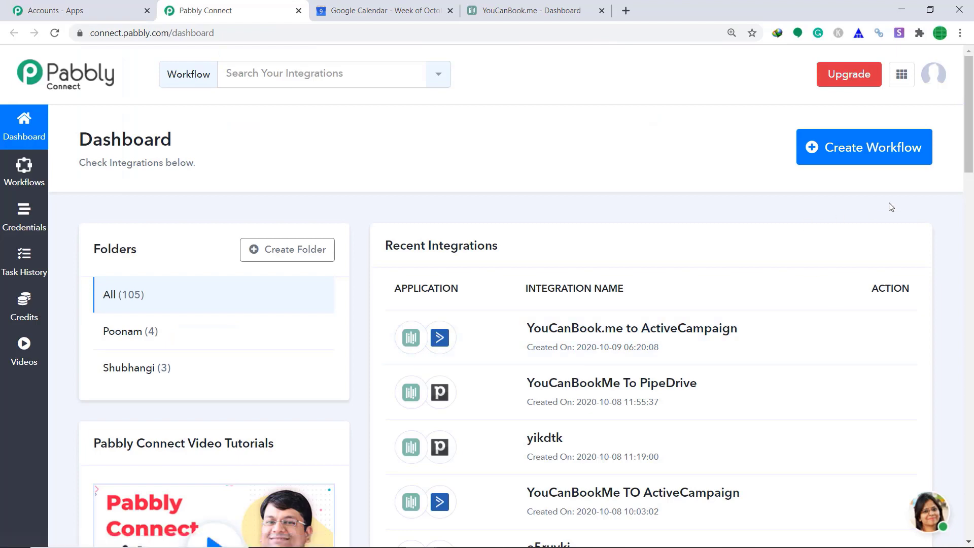
Create a workflow named 'YouCanBookMe To Google Calender'
left_click(884, 158)
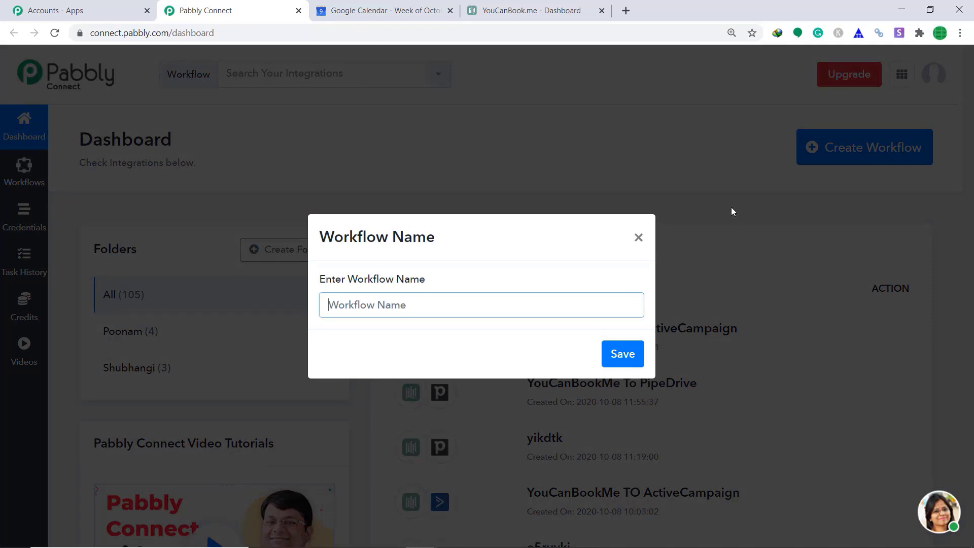
type("YouCanBookMe To Goo")
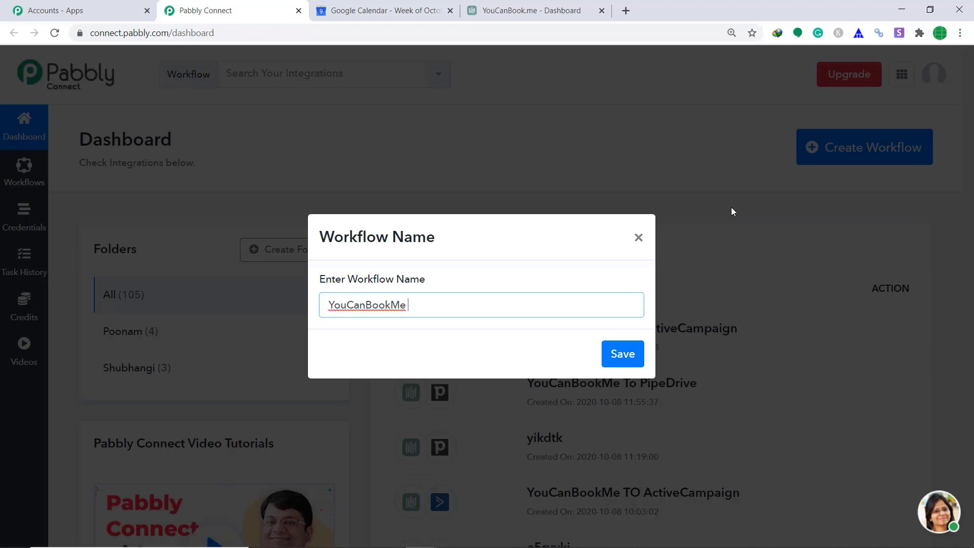
type("gle Calender")
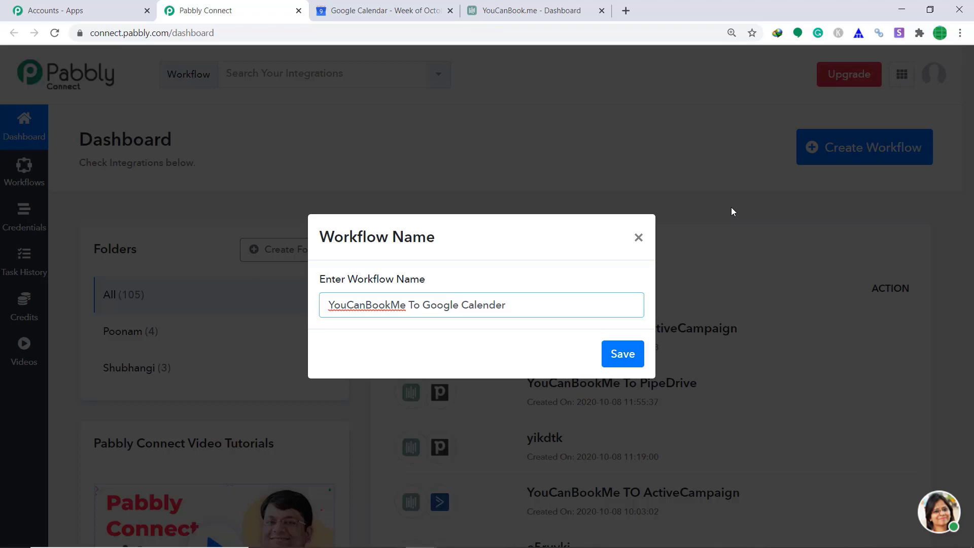
left_click(623, 352)
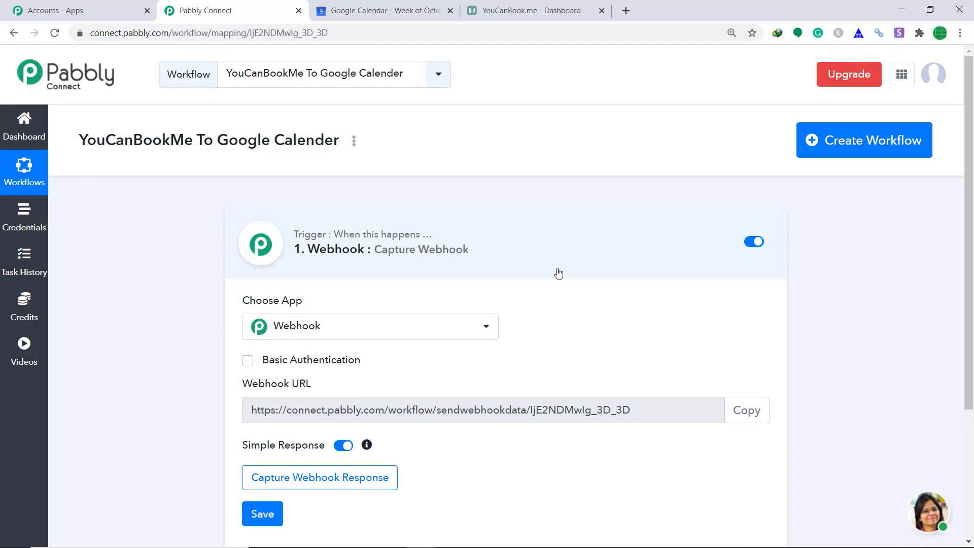
Set YouCanBook.Me New Booking as the workflow's trigger app
left_click(407, 329)
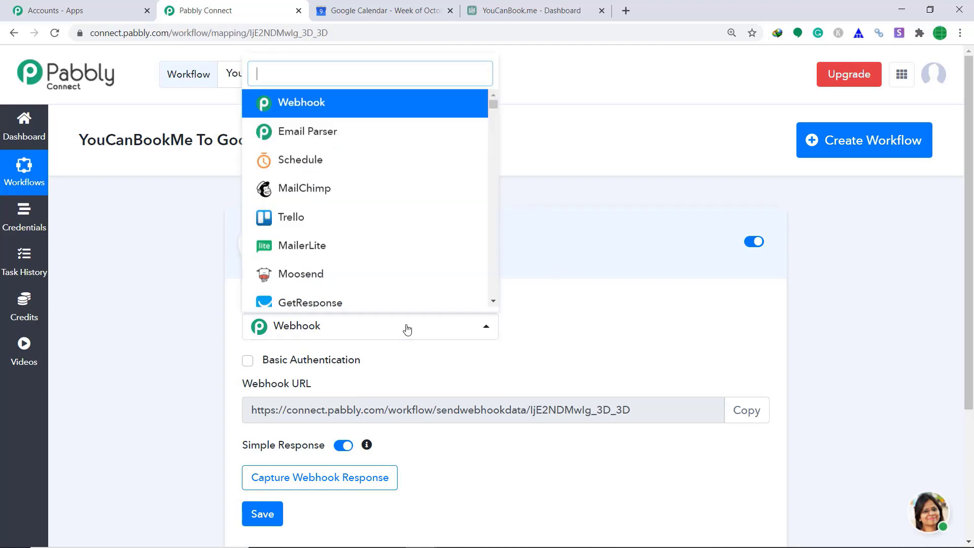
type("yo")
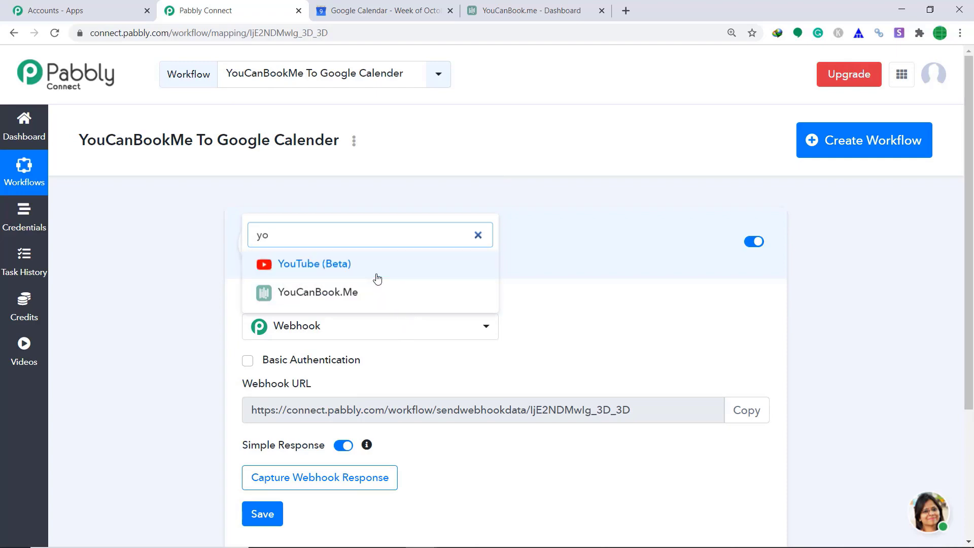
left_click(366, 298)
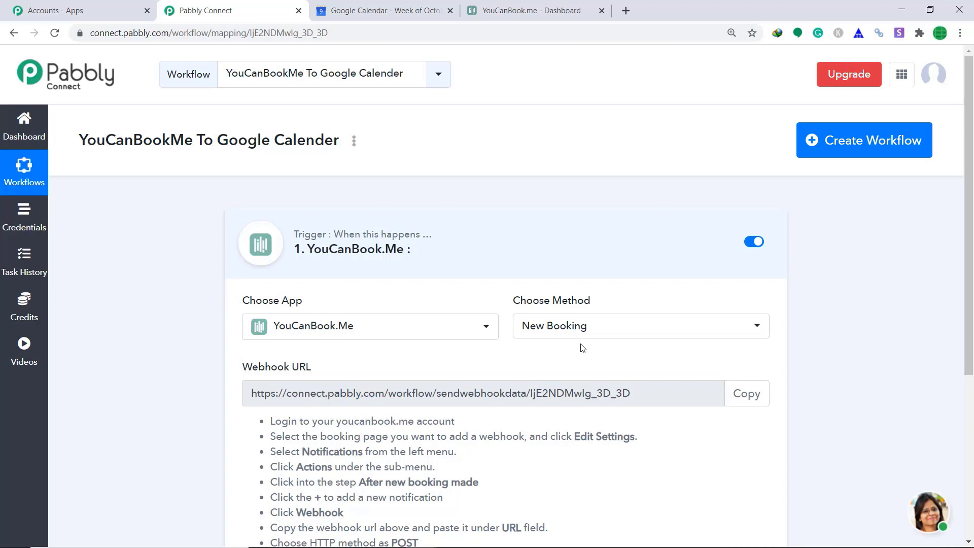
left_click(520, 8)
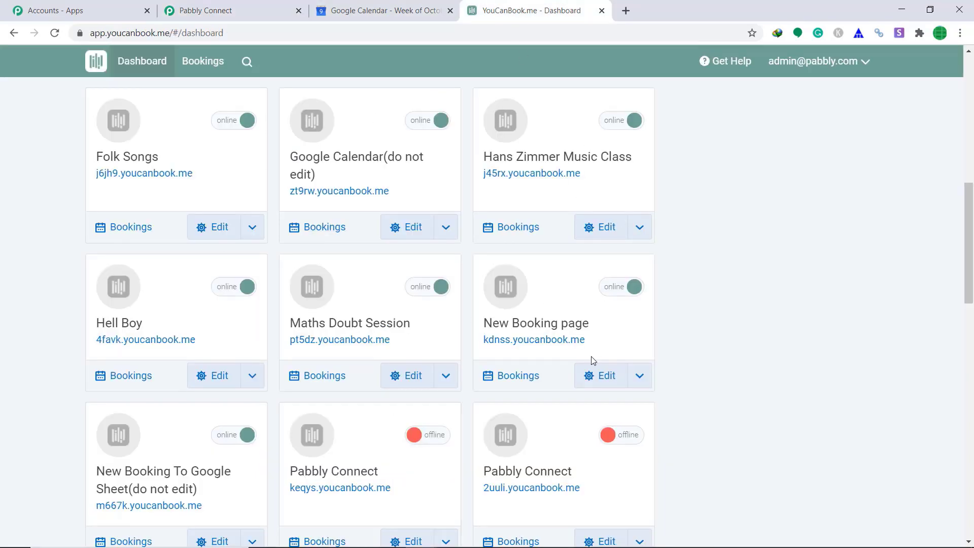
Open the Notifications settings of the Folk Songs booking page
left_click(112, 159)
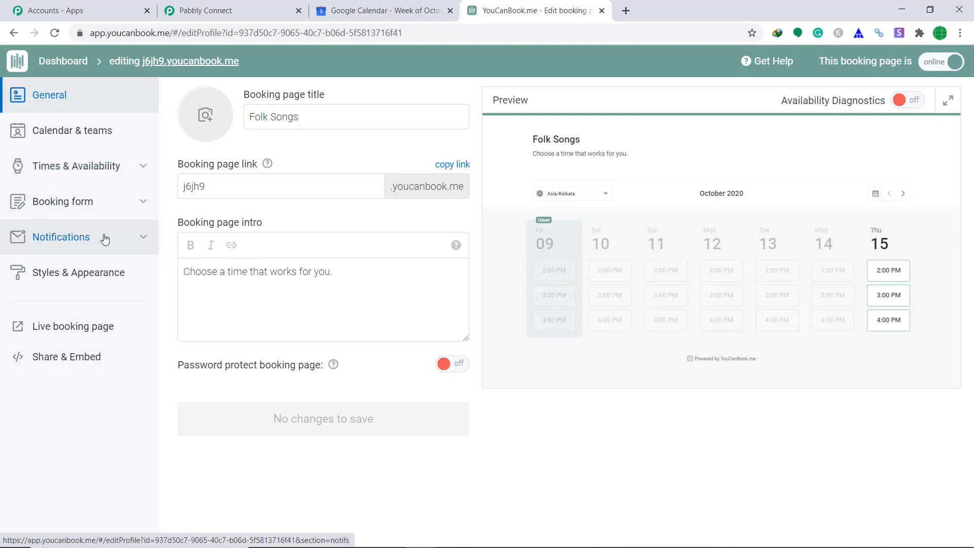
left_click(76, 241)
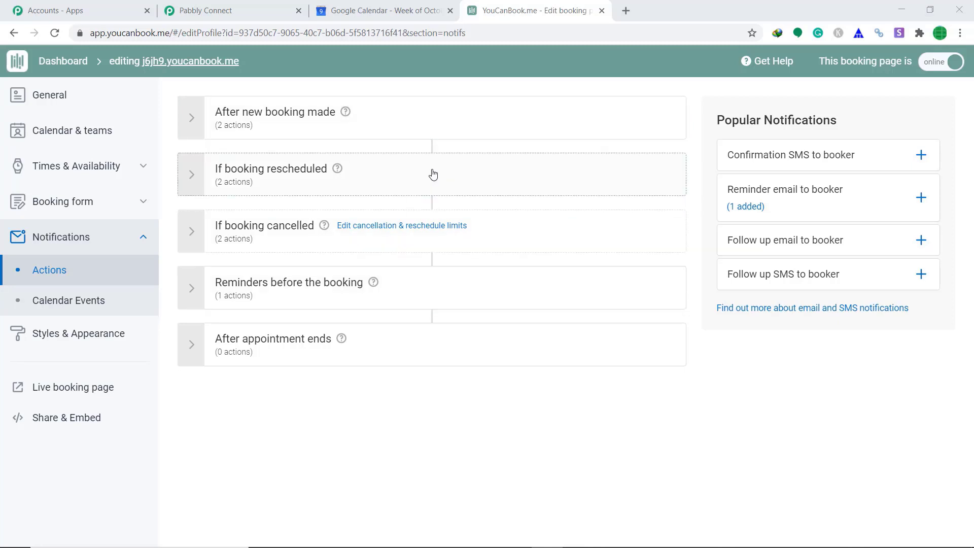
Add a Webhook action under 'After new booking made'
left_click(448, 129)
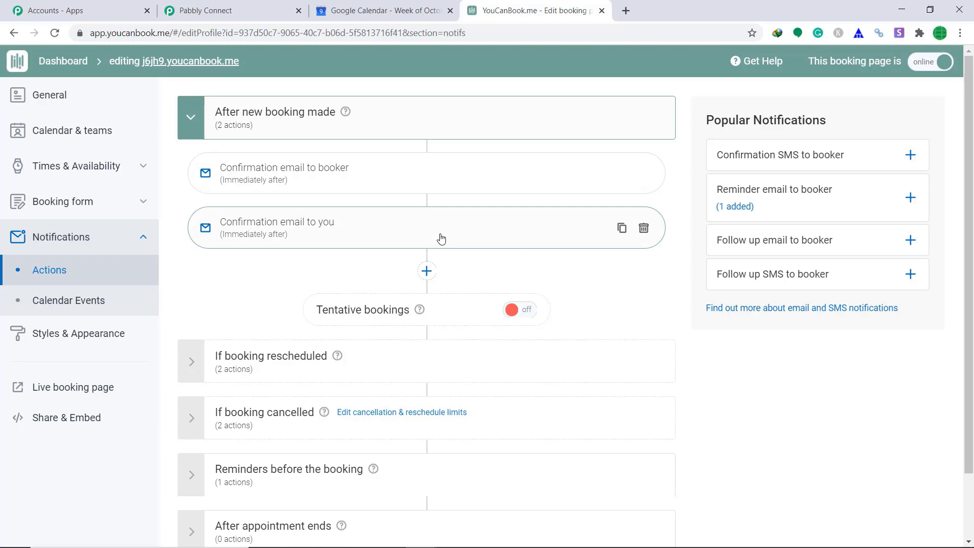
left_click(429, 272)
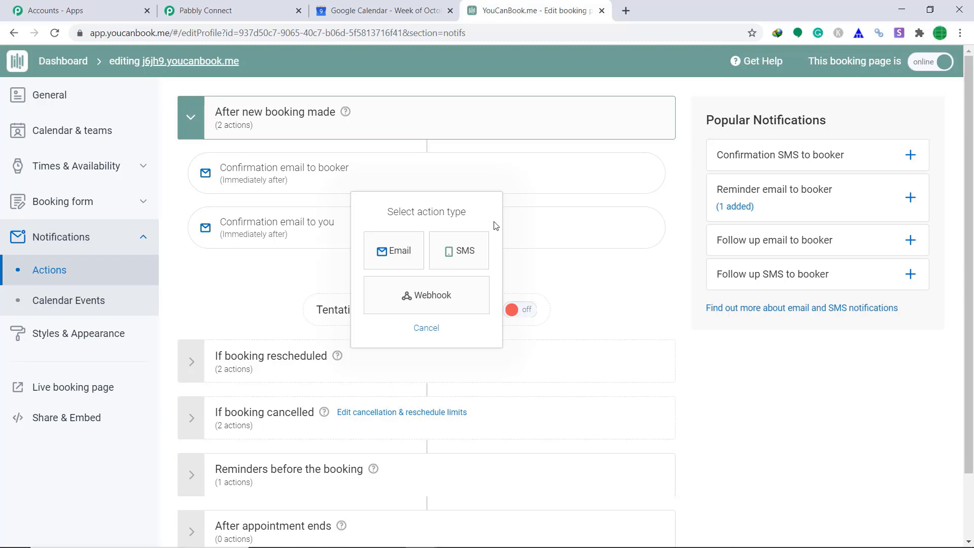
left_click(428, 303)
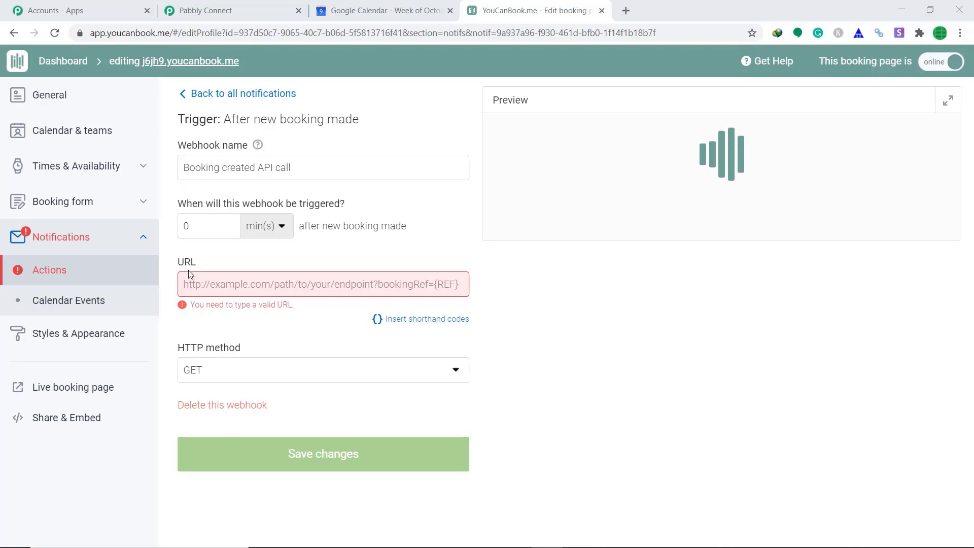
Paste the Pabbly webhook URL into the YouCanBook.me webhook URL field
left_click(168, 267)
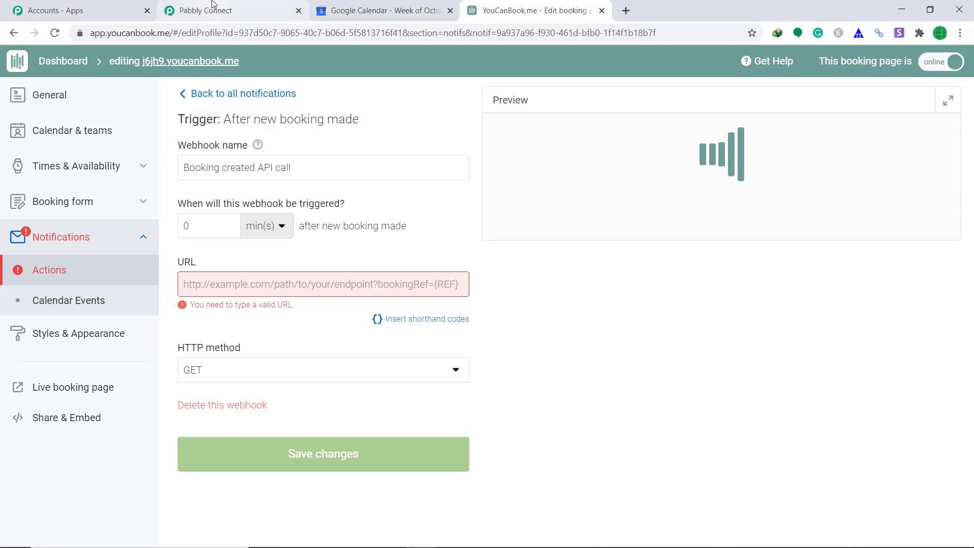
left_click(216, 9)
left_click(743, 393)
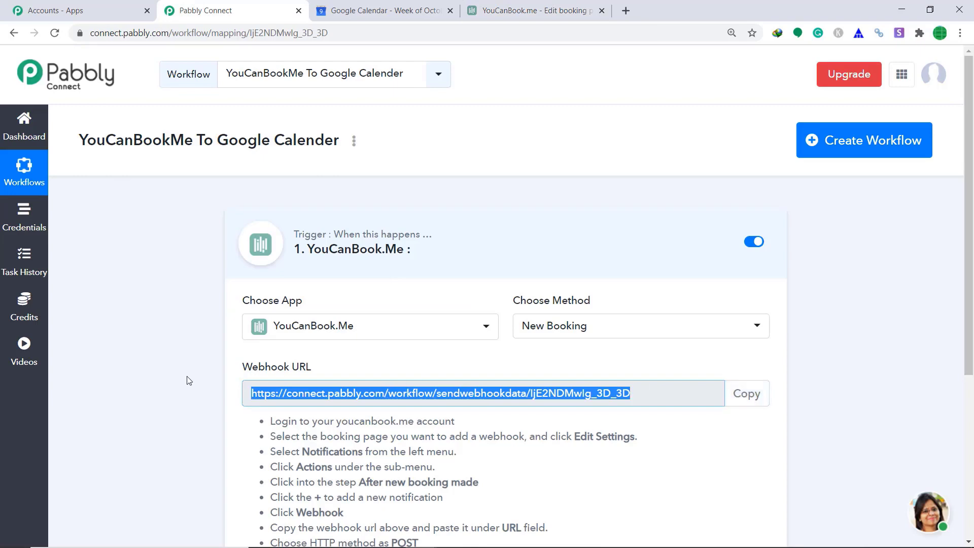
left_click(527, 7)
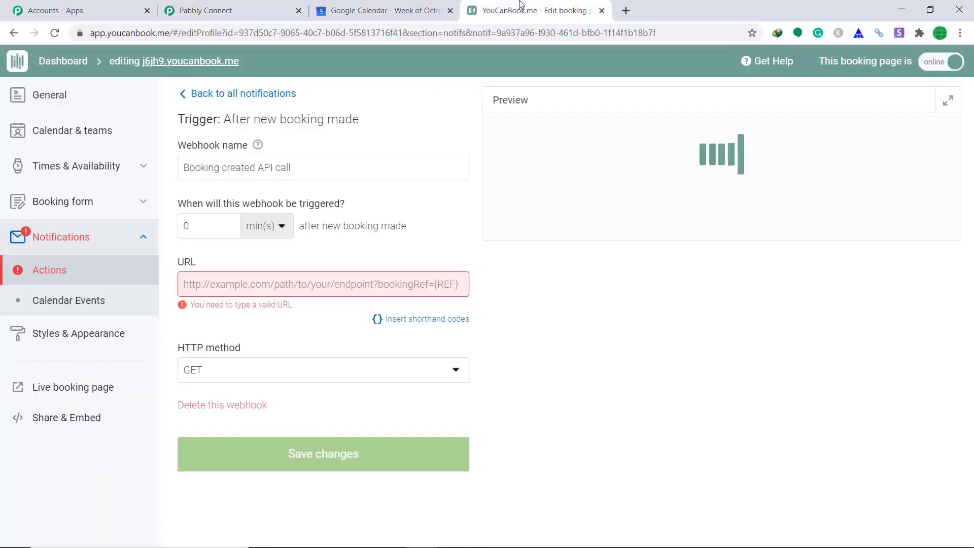
left_click(229, 285)
left_click(257, 381)
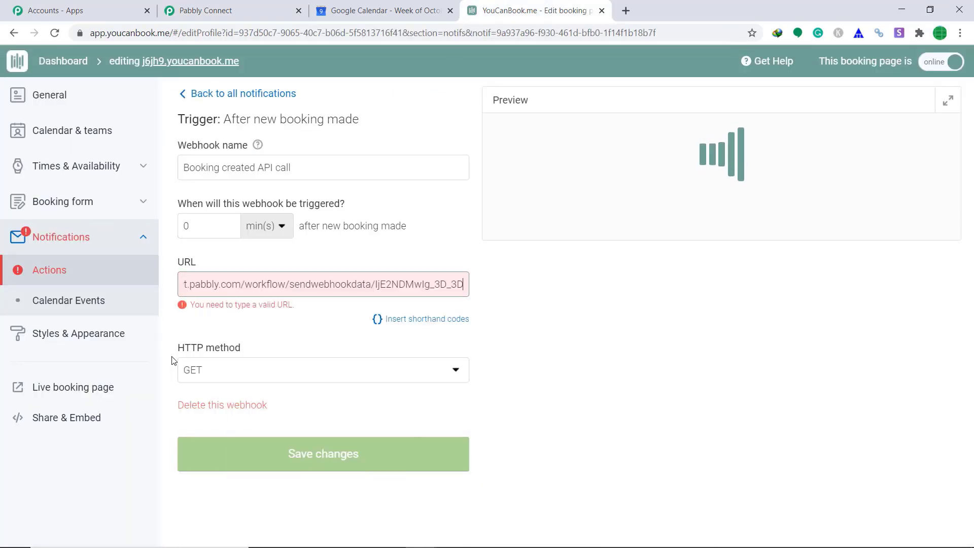
Set the HTTP method to POST, replace the payload with the extended JSON, and save
left_click(233, 373)
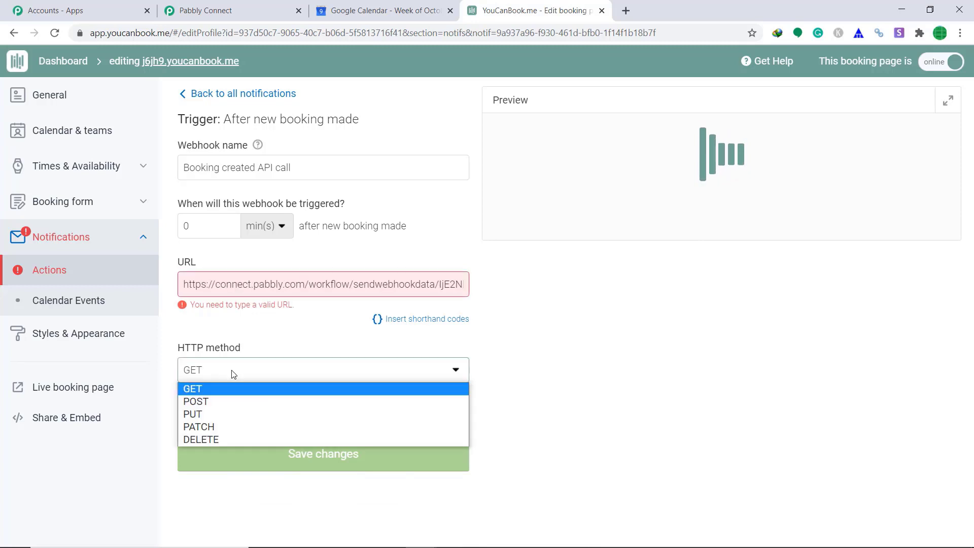
left_click(228, 401)
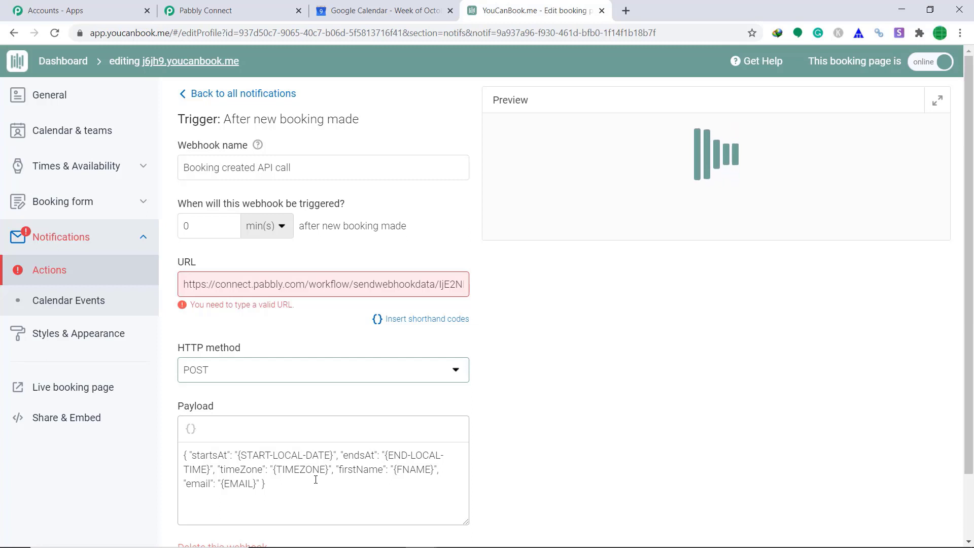
left_click(315, 479)
key("ctrl+a")
key("ctrl+v")
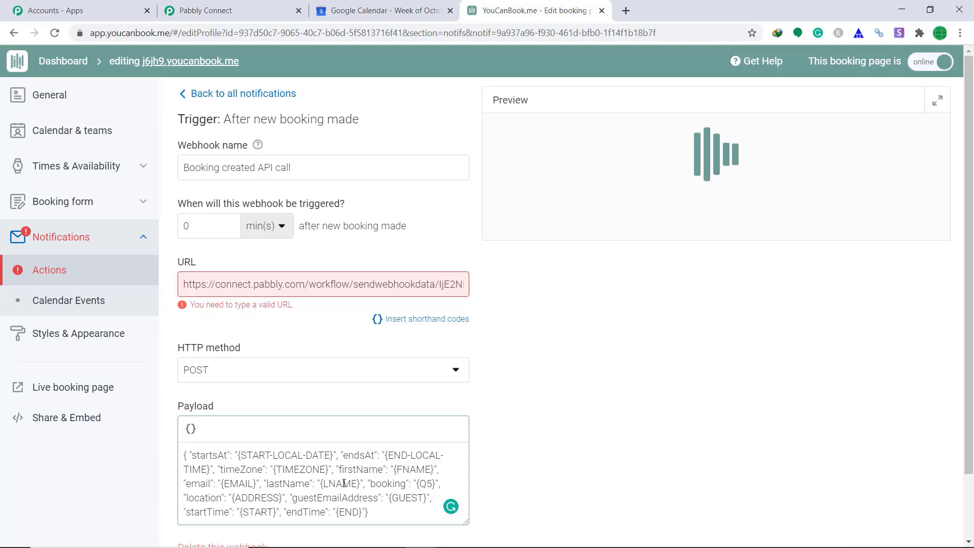
scroll(401, 442, "down", 2)
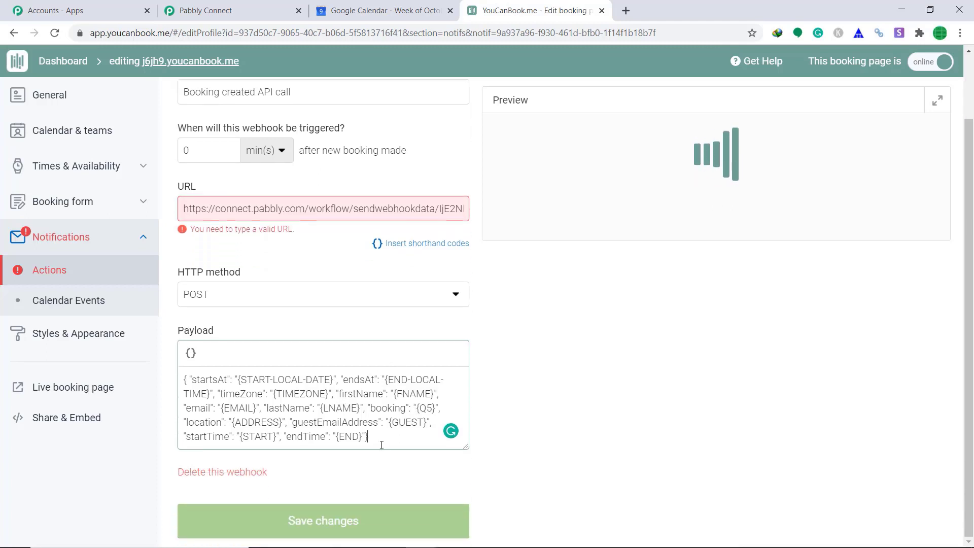
left_click(349, 518)
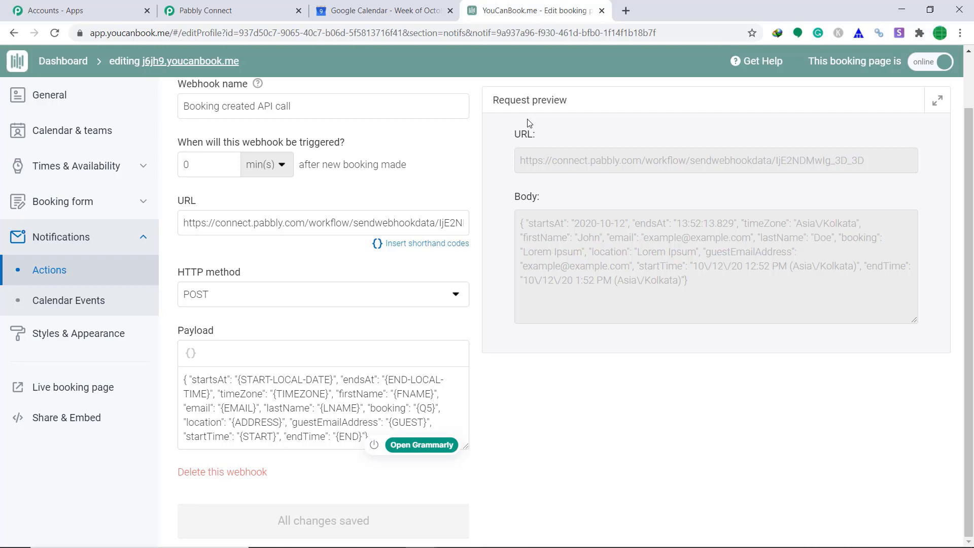
Start capturing the webhook response in Pabbly and open the live Folk Songs booking page
left_click(231, 10)
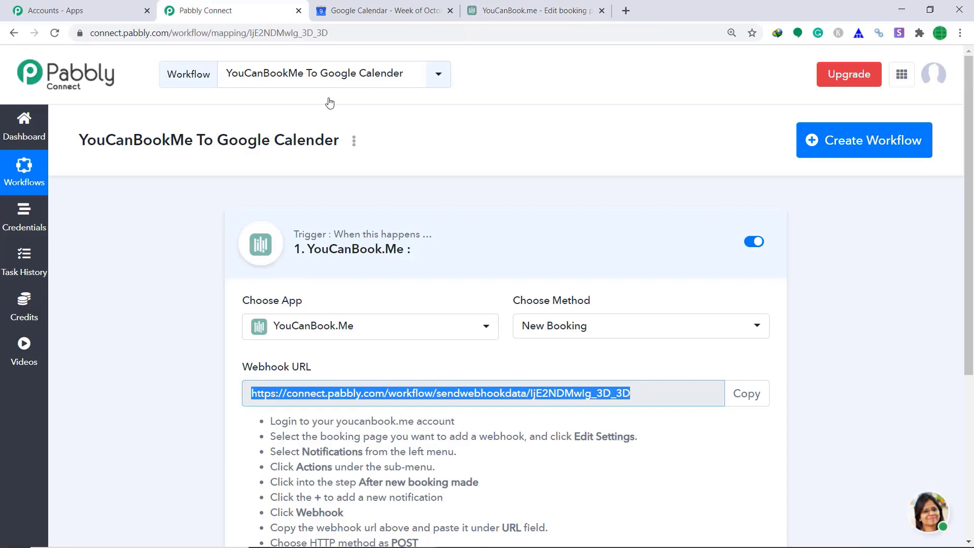
scroll(722, 301, "down", 5)
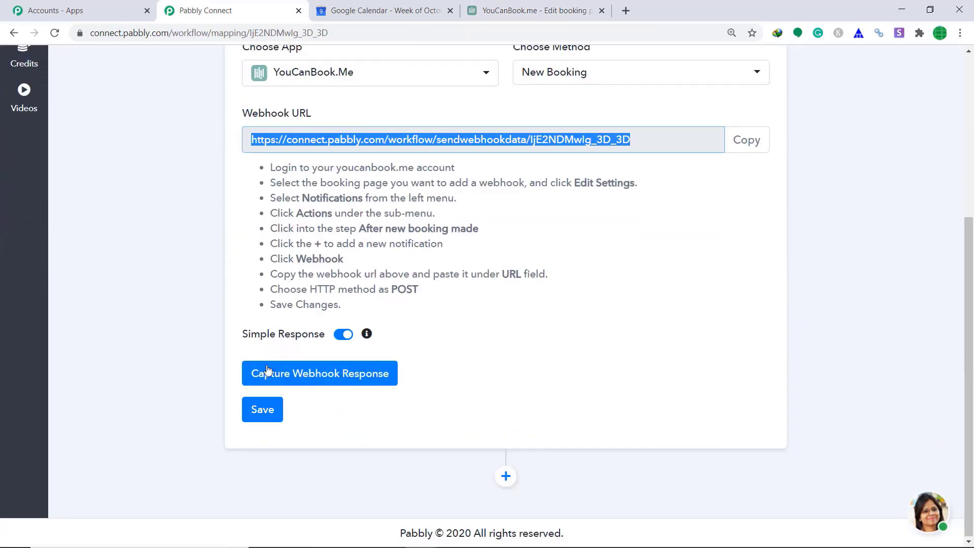
left_click(308, 380)
left_click(367, 381)
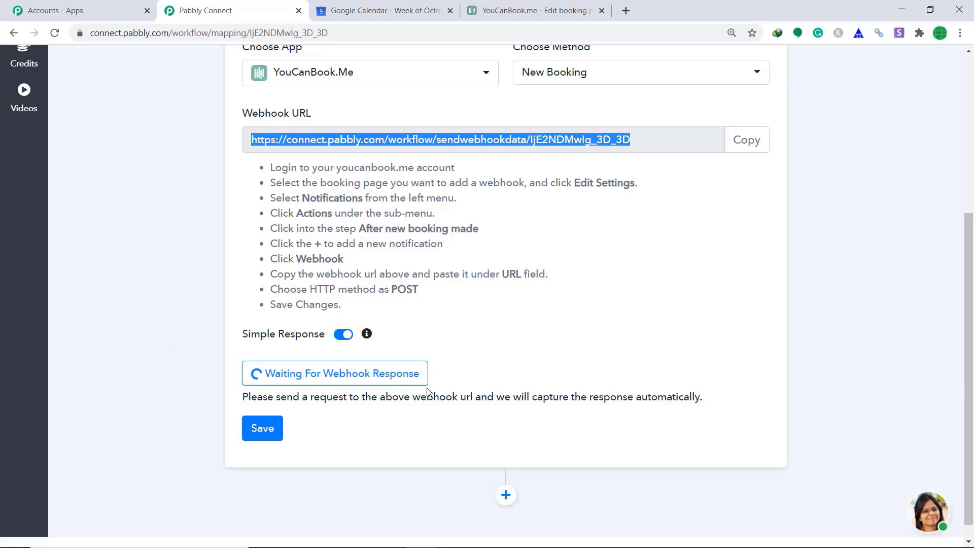
left_click(566, 8)
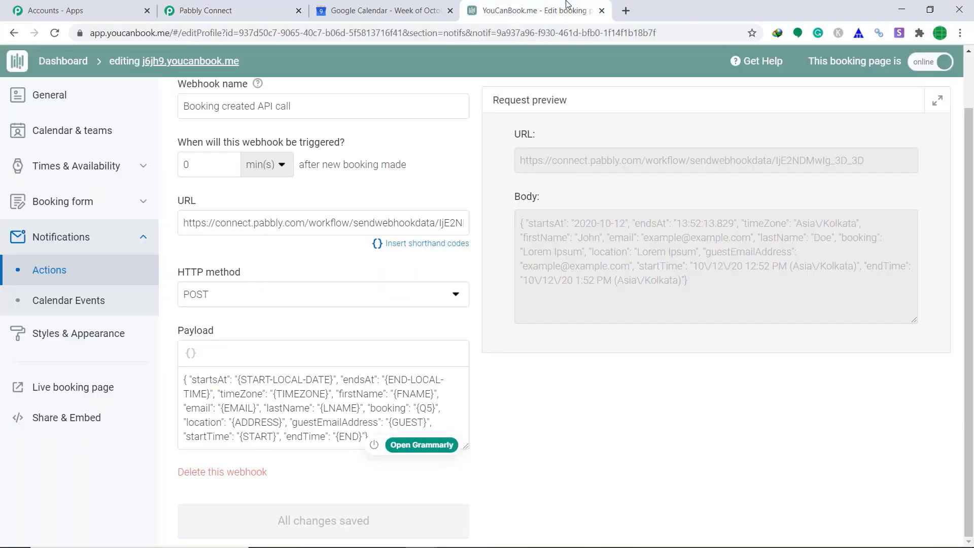
left_click(55, 391)
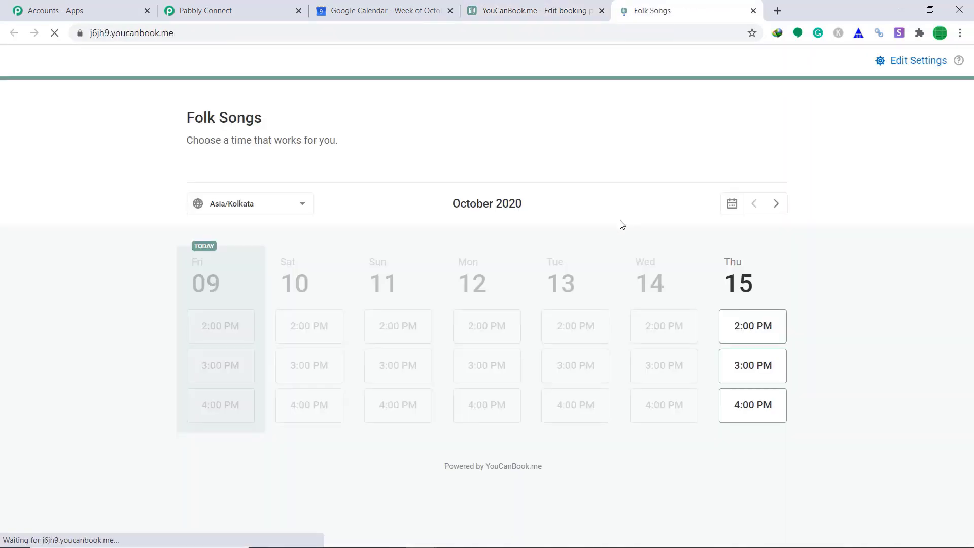
Pick the Thursday 15, 3:00 PM slot and enter the guest's first name, last name, email and location
left_click(759, 367)
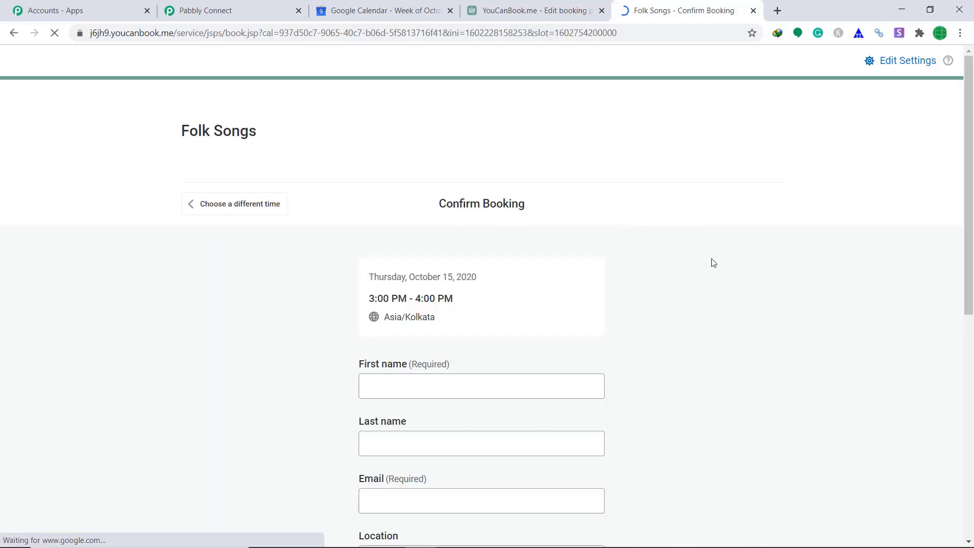
scroll(709, 261, "down", 3)
left_click(398, 261)
type("Jenifer")
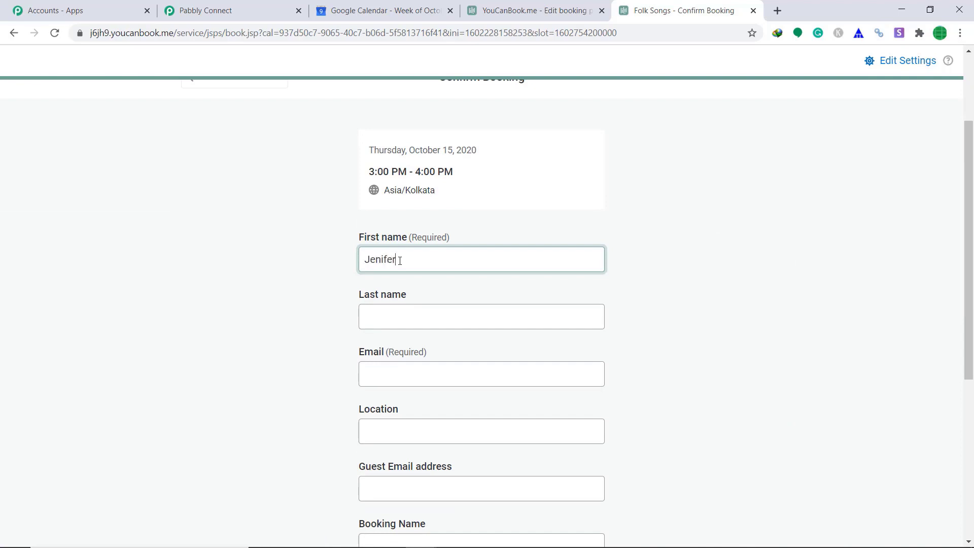
left_click(392, 312)
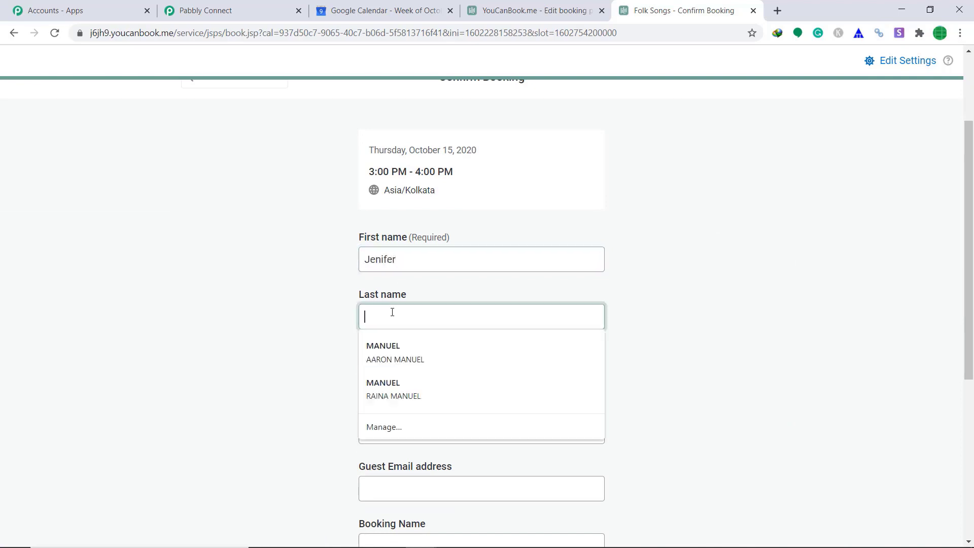
type("Lopez")
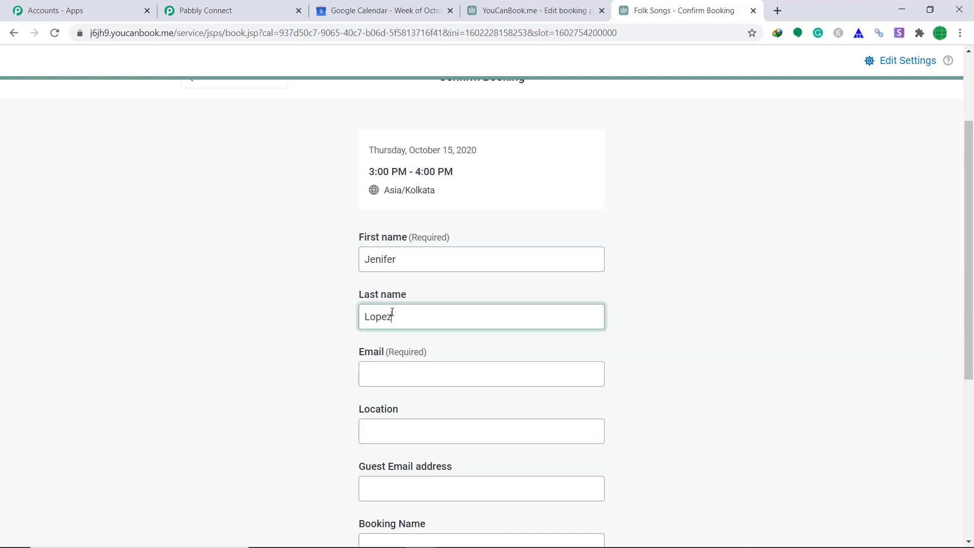
left_click(390, 368)
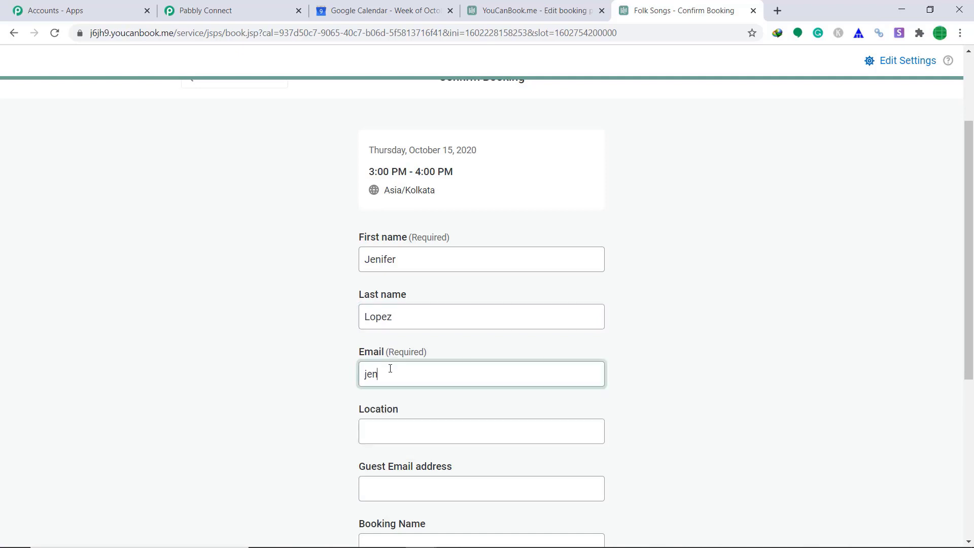
left_click(392, 432)
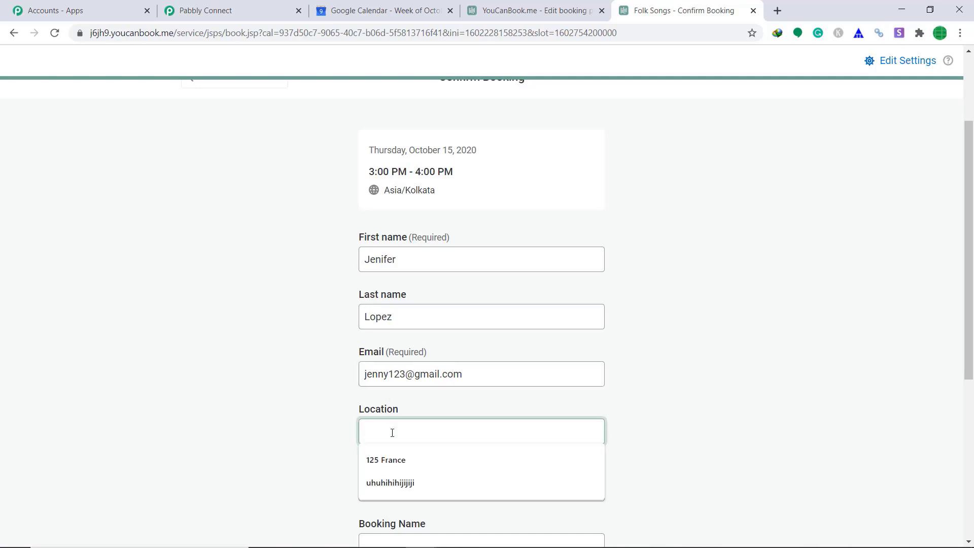
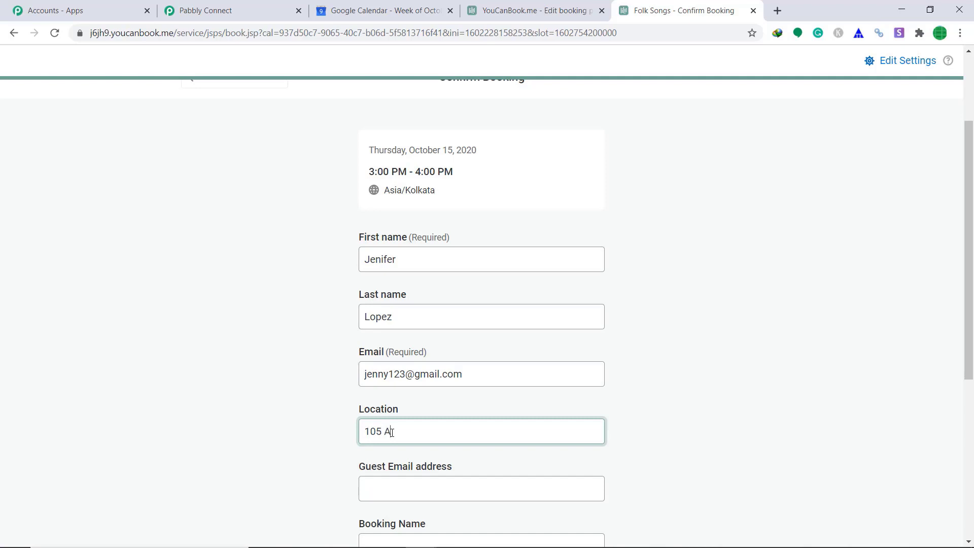
Add a guest email and booking name 'FolkSongs', pass reCAPTCHA, and confirm the booking
left_click_drag(968, 216, 972, 293)
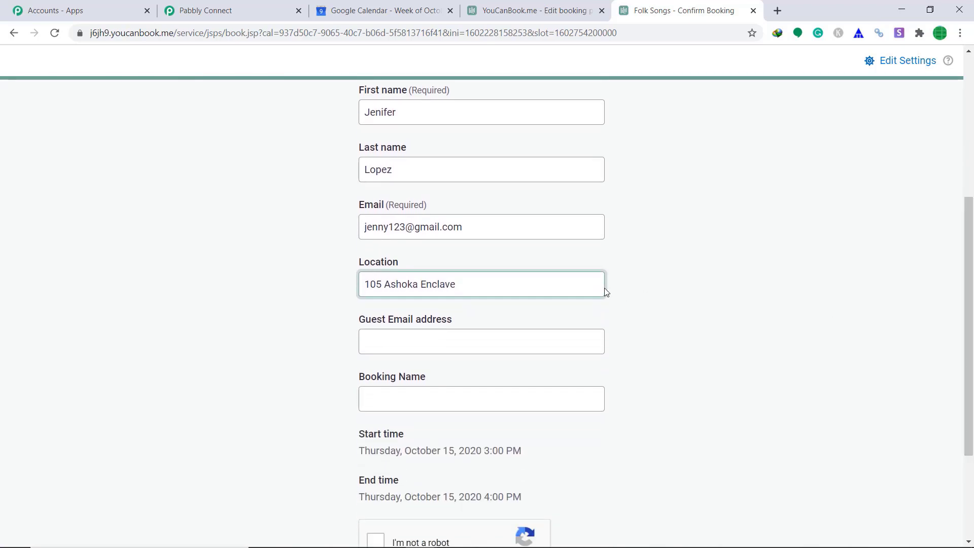
left_click(467, 345)
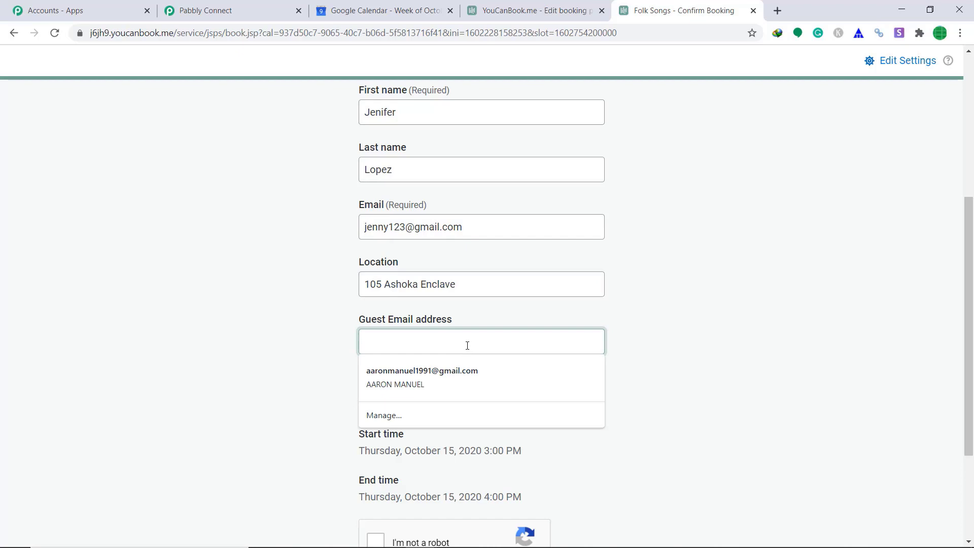
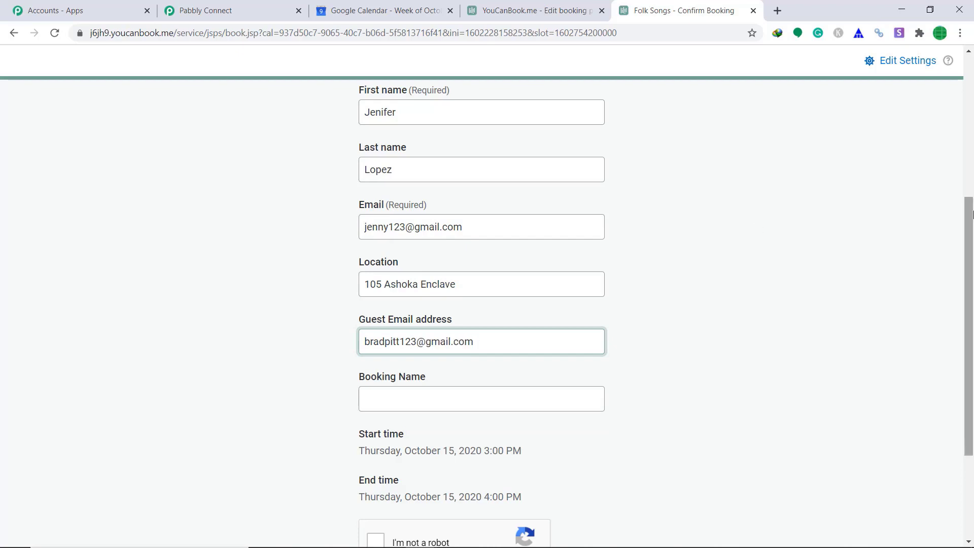
scroll(972, 216, "down", 3)
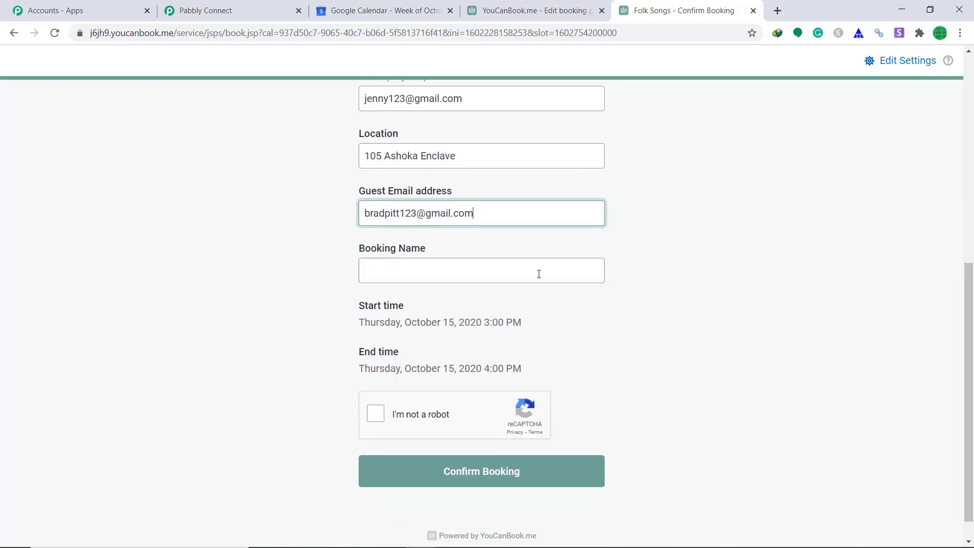
left_click(537, 274)
type("FolkS")
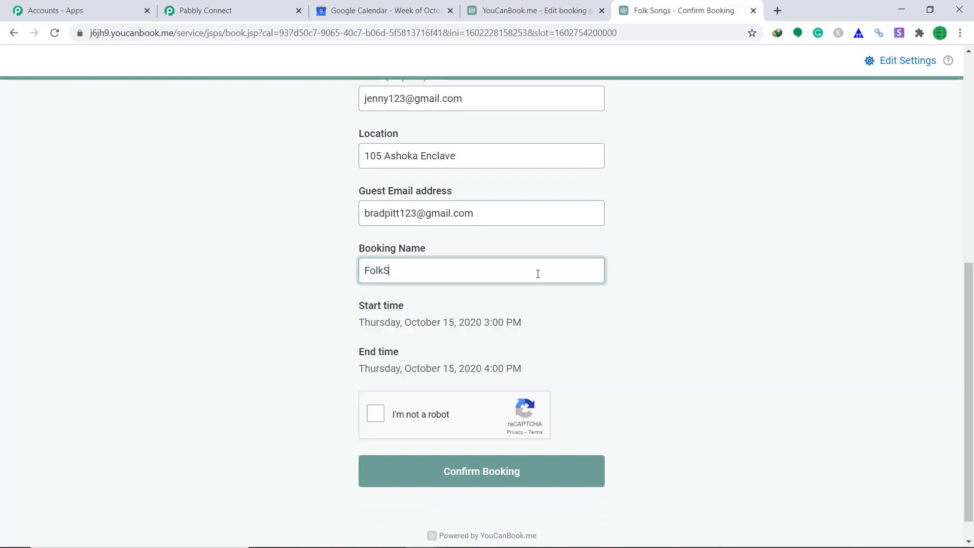
type("ongs")
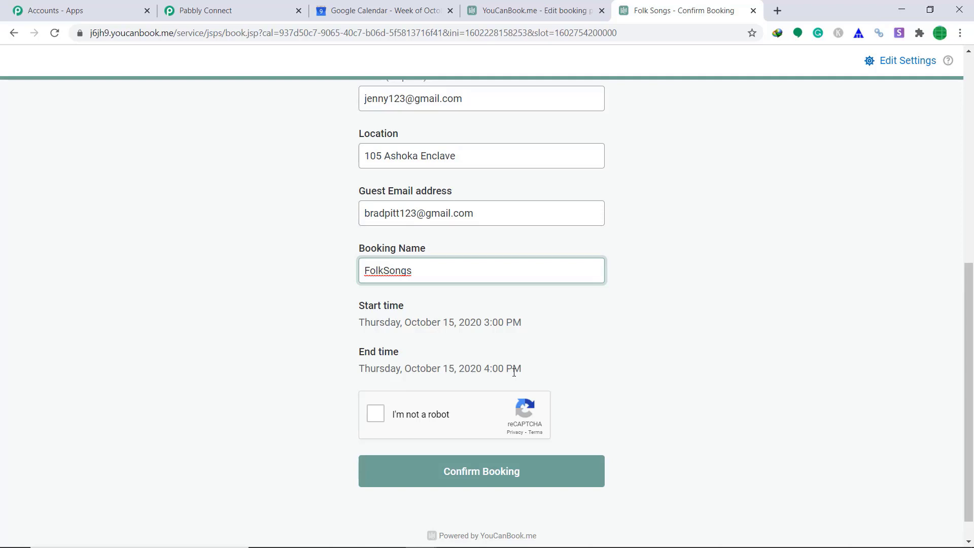
left_click(376, 413)
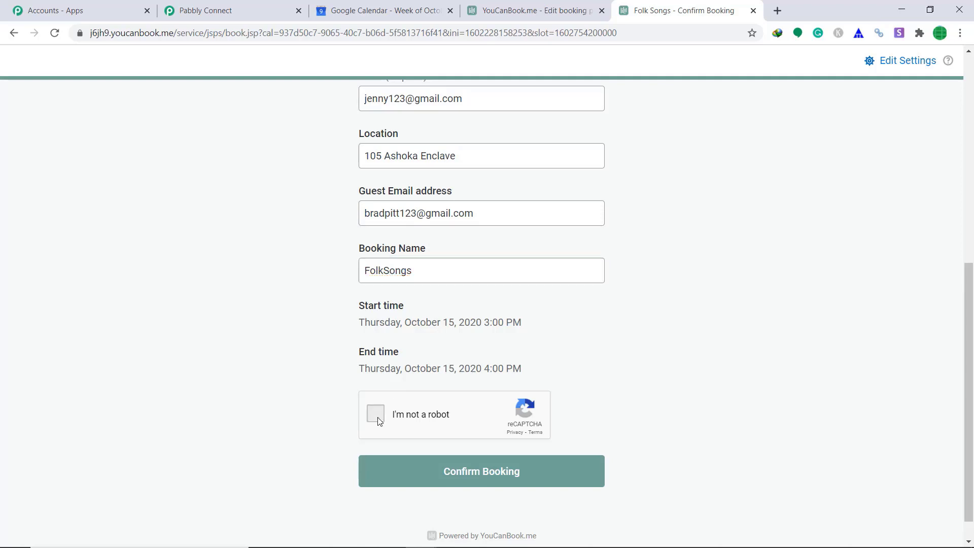
left_click(447, 471)
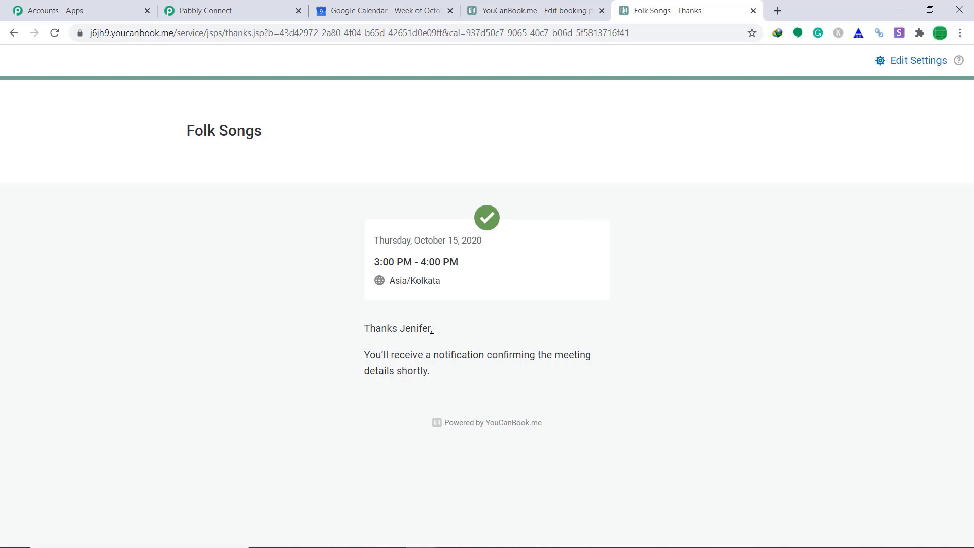
left_click(282, 6)
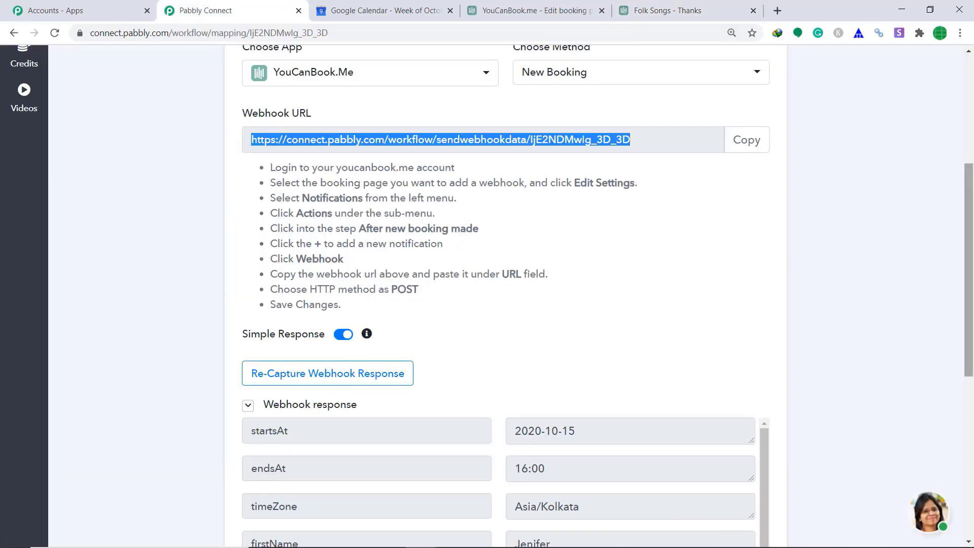
Scroll through the captured webhook response to check the FolkSongs booking fields
scroll(747, 240, "down", 5)
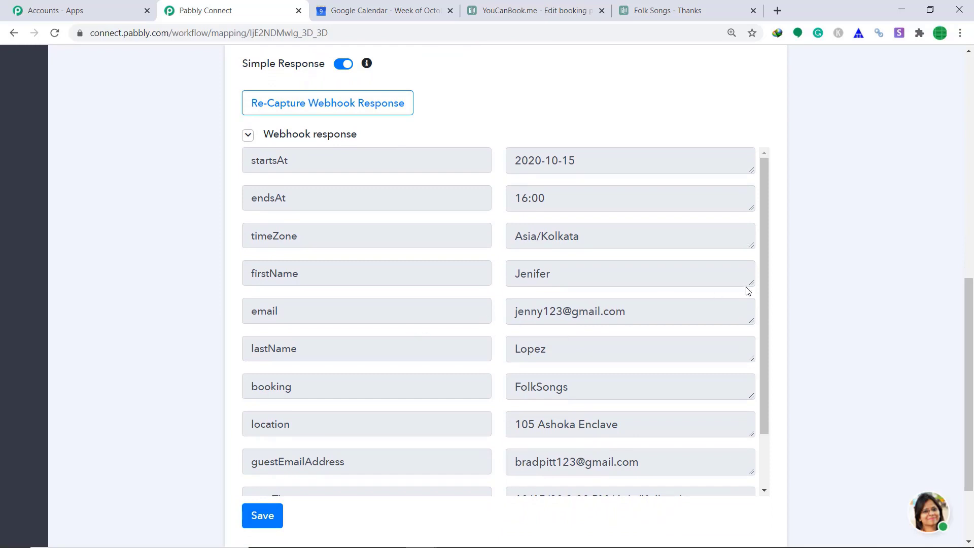
left_click_drag(765, 287, 762, 342)
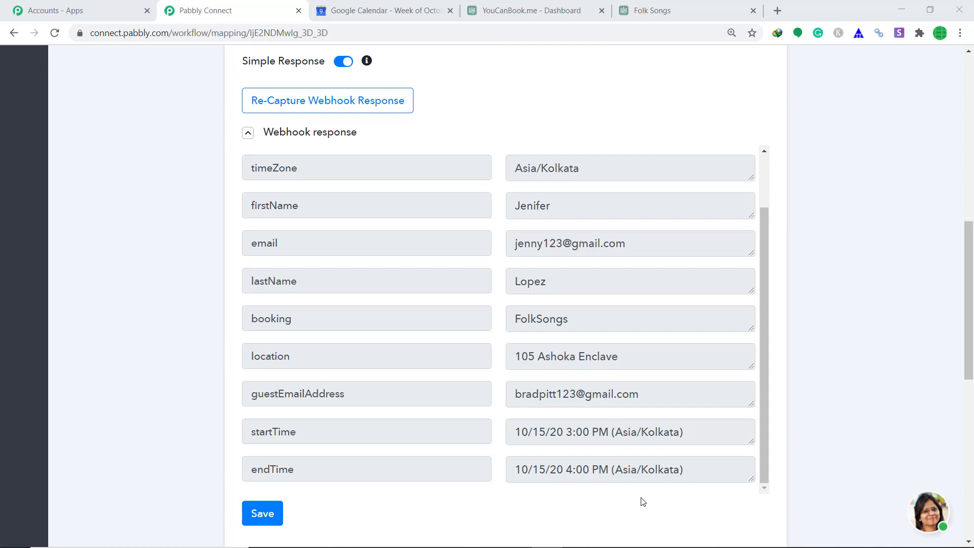
scroll(643, 501, "down", 2)
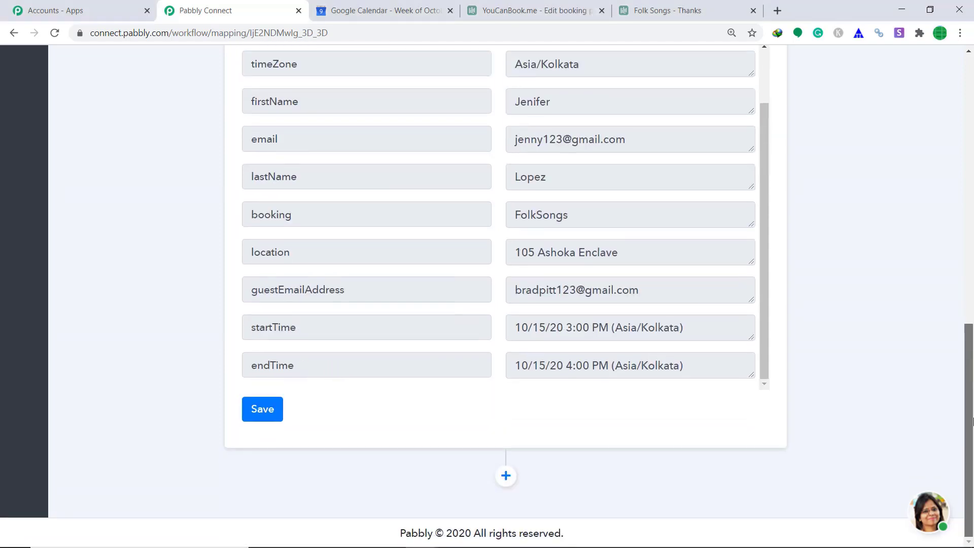
Add a Date/Time Formatter action step set to the Format method and connect it
left_click(499, 477)
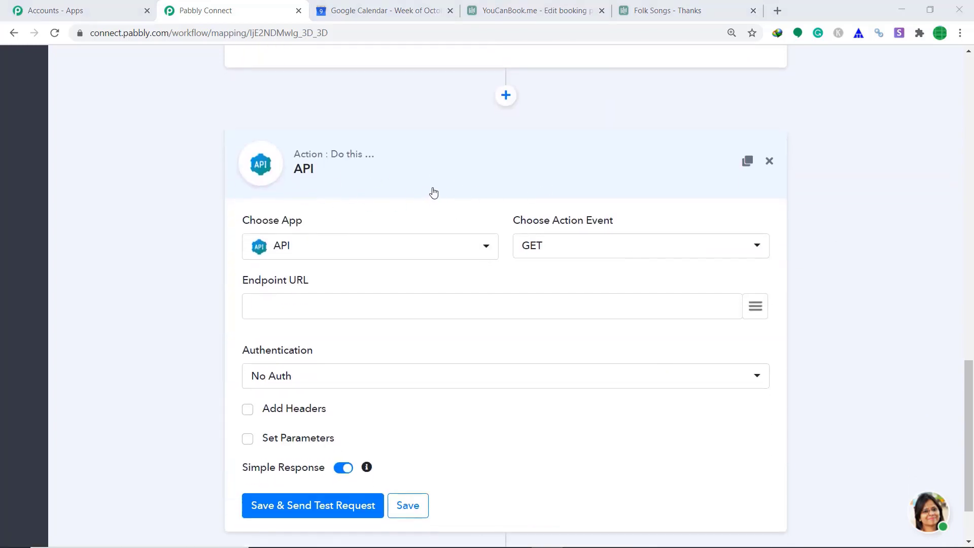
left_click(363, 250)
type("dat")
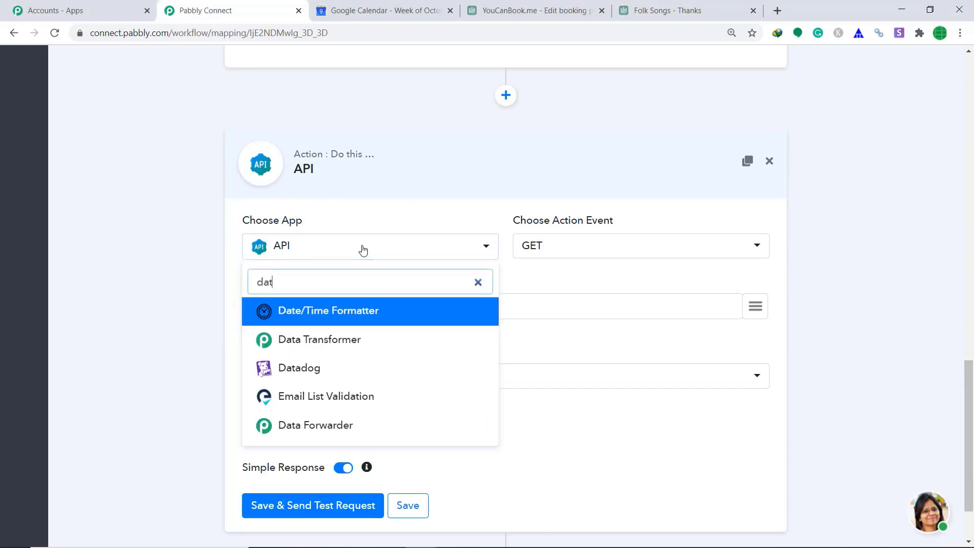
left_click(341, 312)
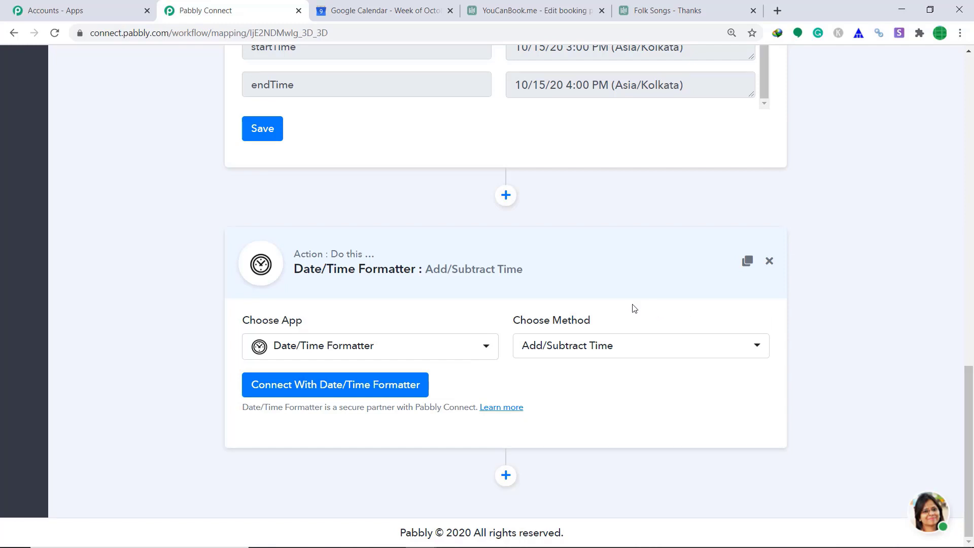
left_click(601, 352)
left_click(577, 428)
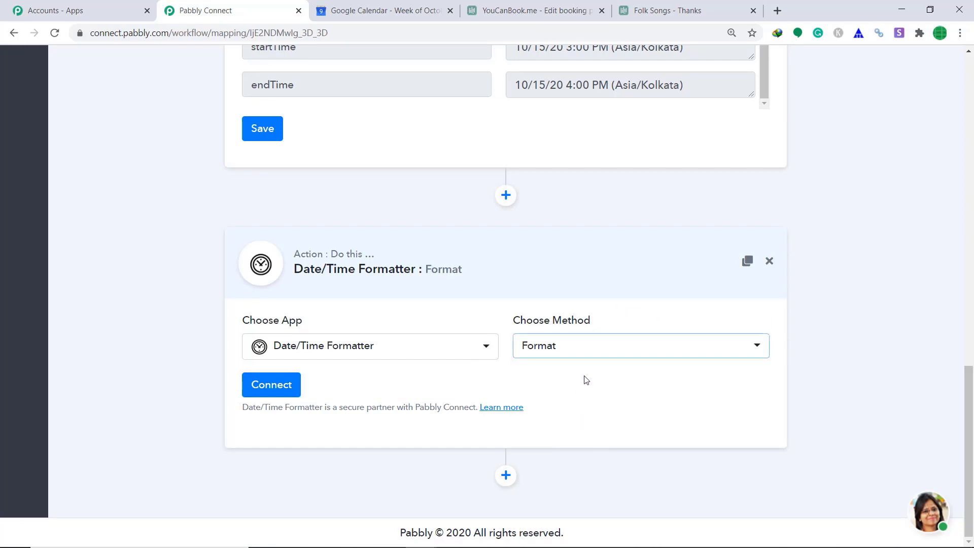
left_click(275, 388)
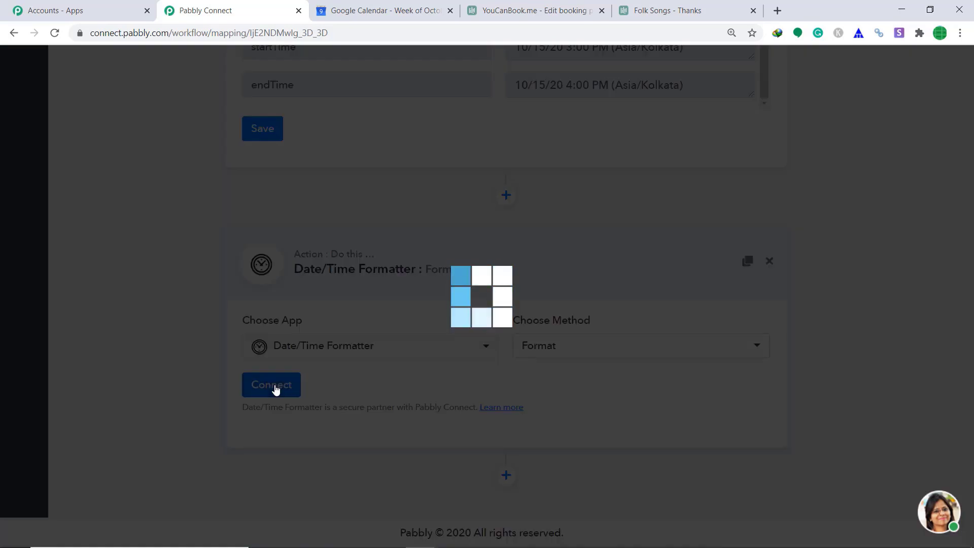
Map the booking startTime as the Date and timeZone as the source timezone
scroll(654, 281, "down", 3)
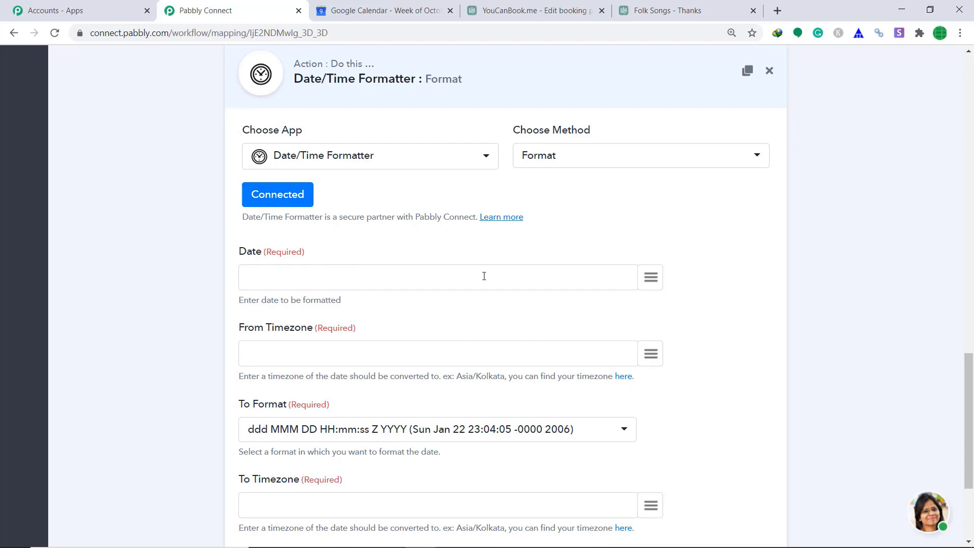
left_click(651, 277)
scroll(593, 374, "down", 3)
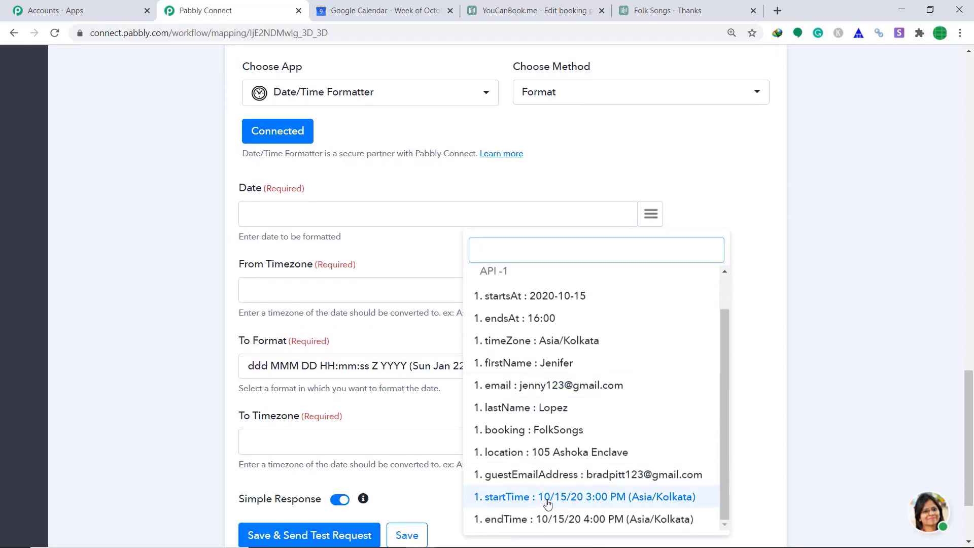
left_click(548, 501)
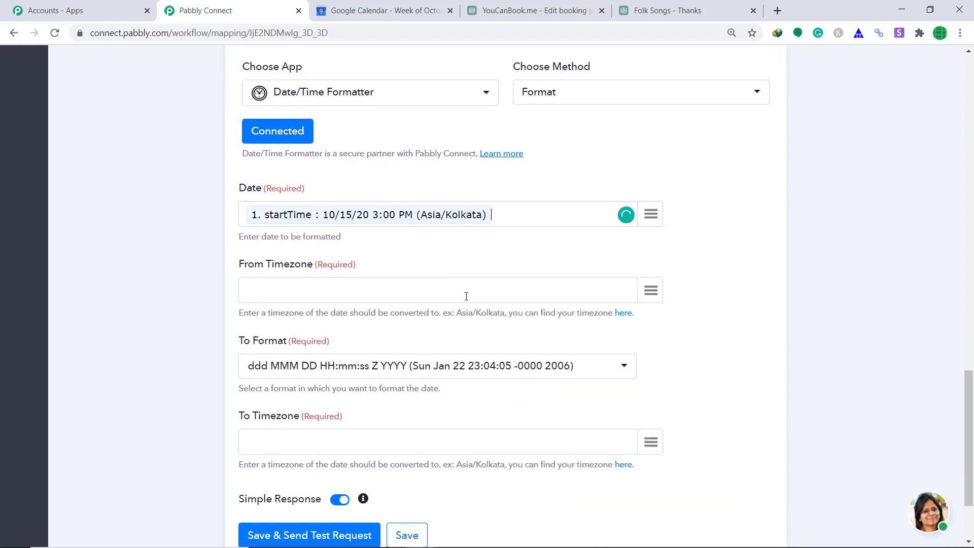
left_click(650, 291)
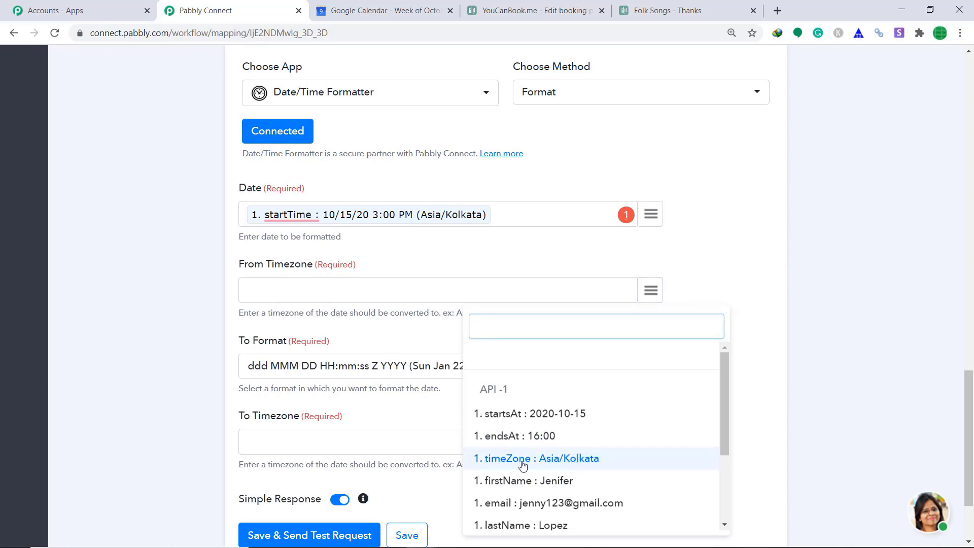
left_click(540, 465)
scroll(583, 445, "down", 3)
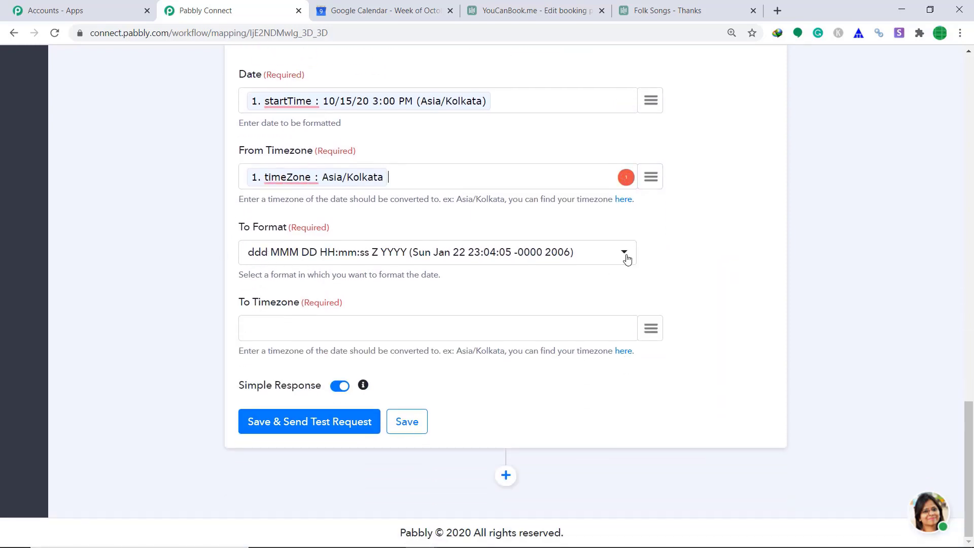
Choose YYYY-MM-DDTHH:mm:ssZ format with timeZone as target, testing to 2020-10-15T15:00:00+05:30
left_click(624, 257)
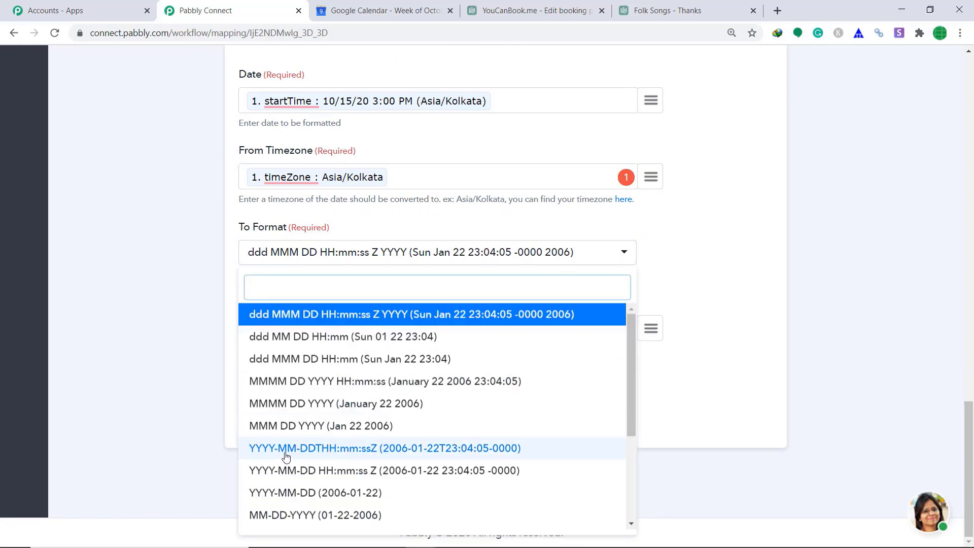
left_click(330, 449)
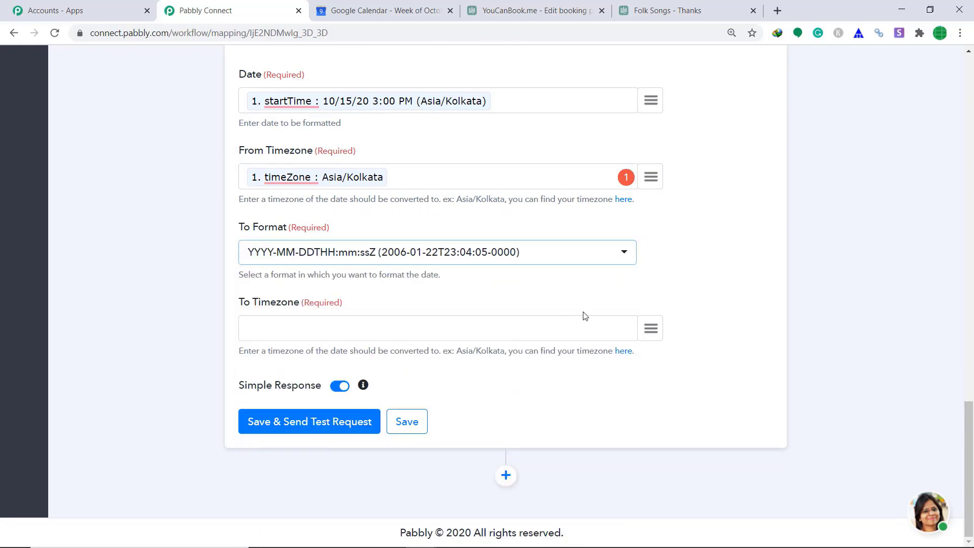
left_click(652, 331)
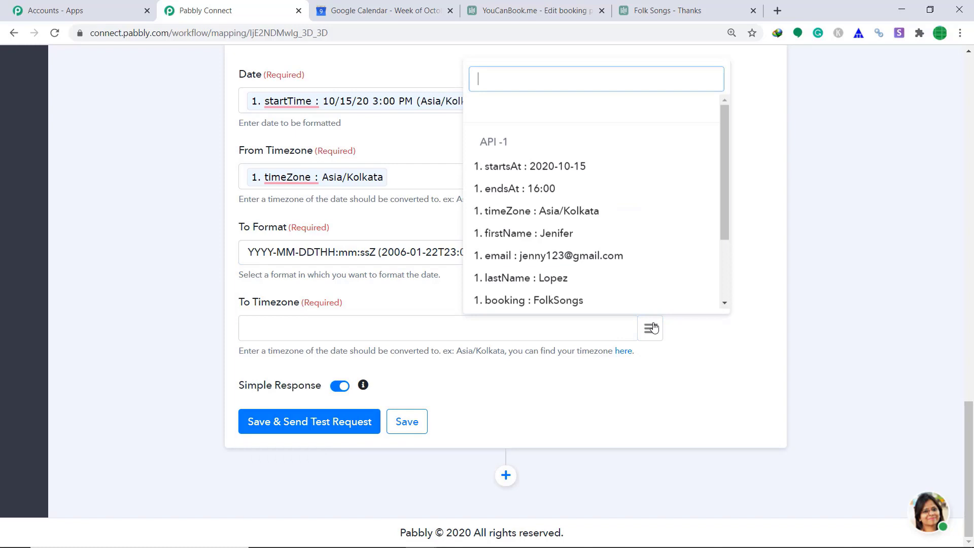
left_click(547, 221)
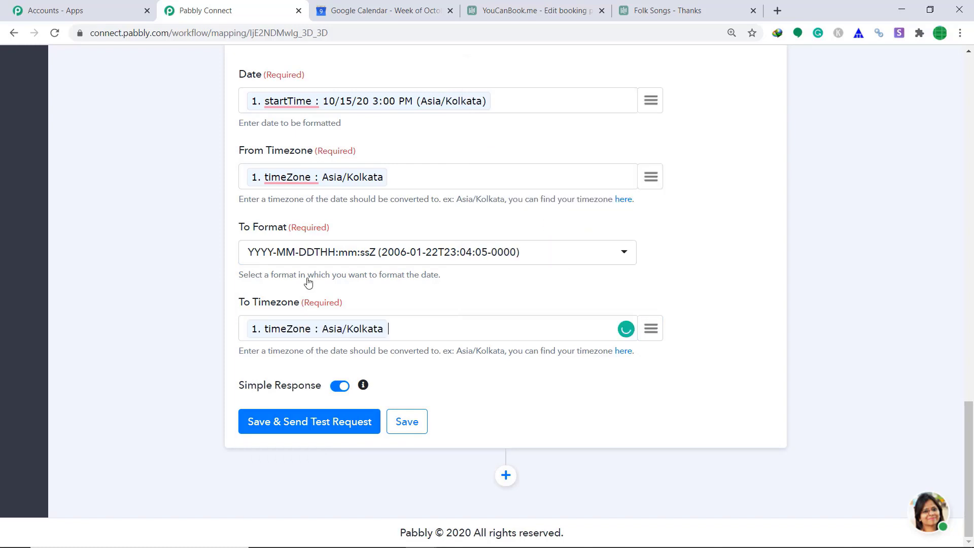
left_click(293, 429)
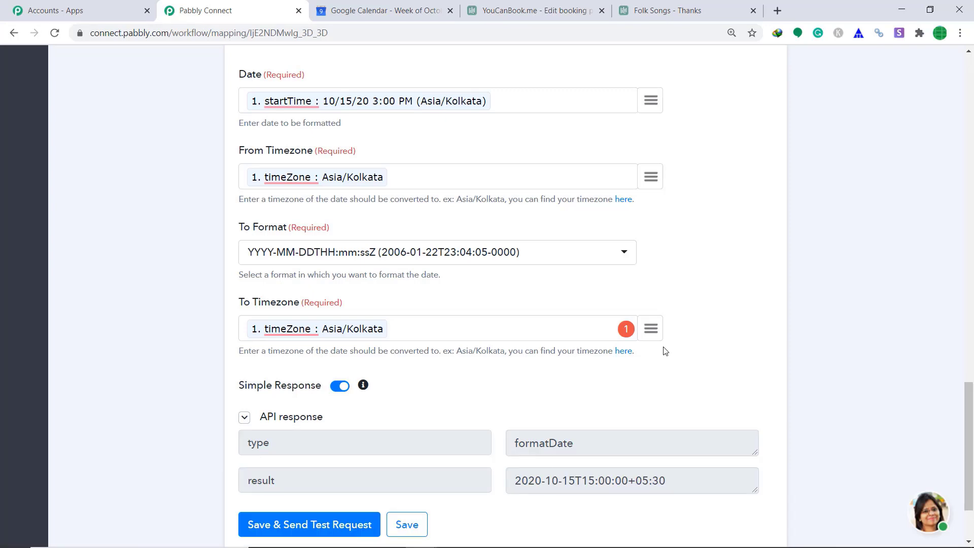
scroll(815, 347, "down", 2)
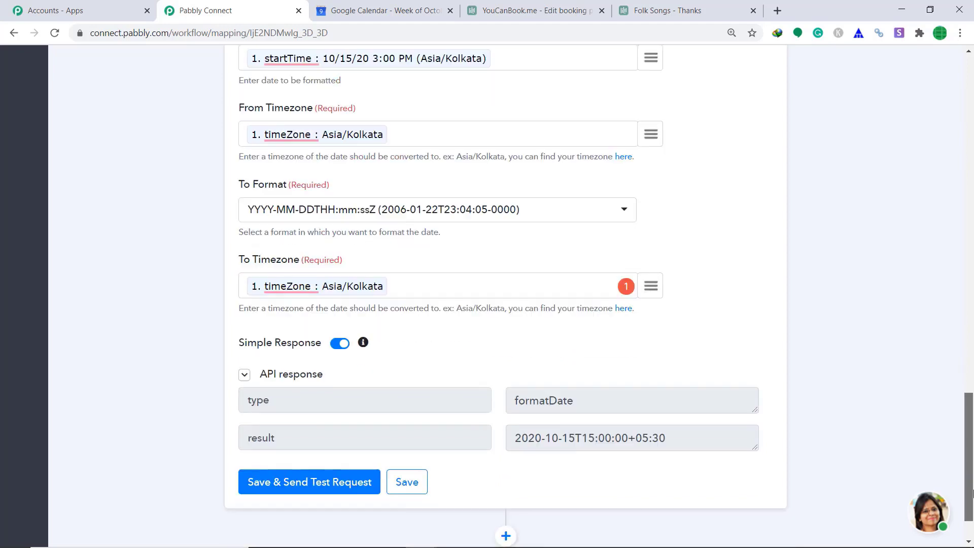
left_click(500, 482)
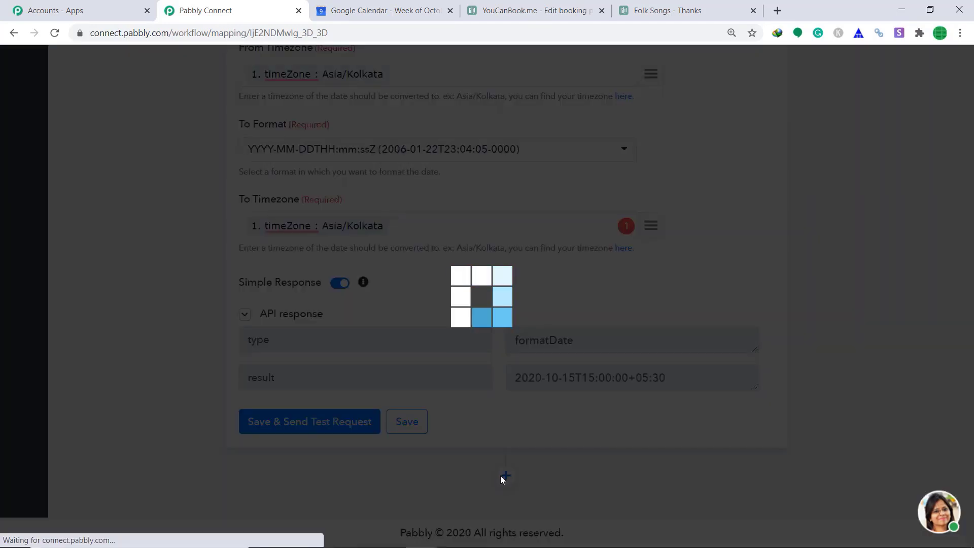
Make the new step a Date/Time Formatter using the Format method and connect it
left_click_drag(970, 398, 971, 465)
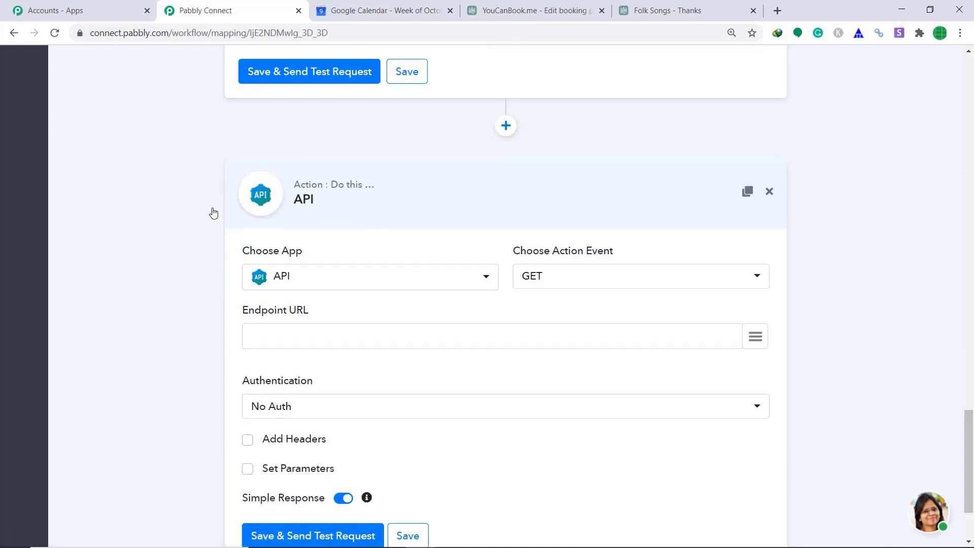
left_click(303, 284)
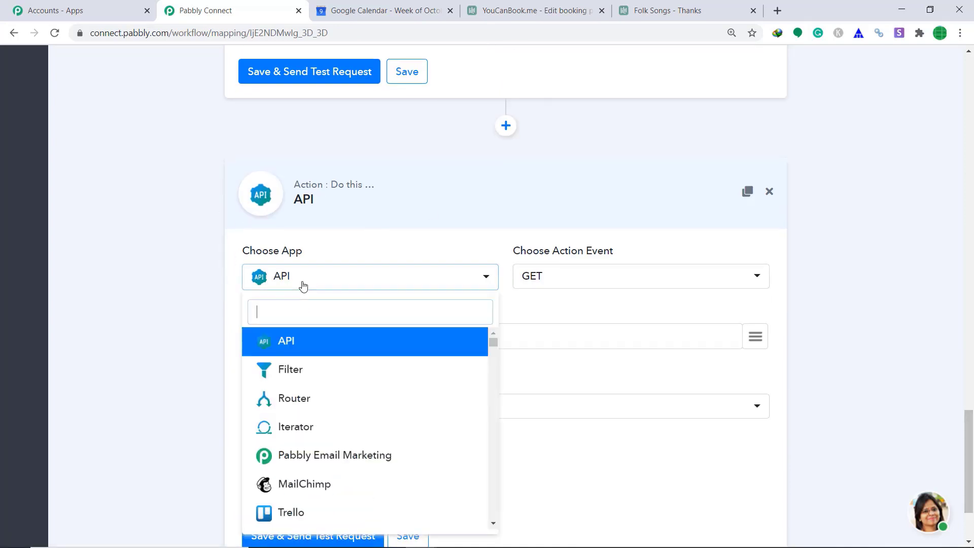
type("date")
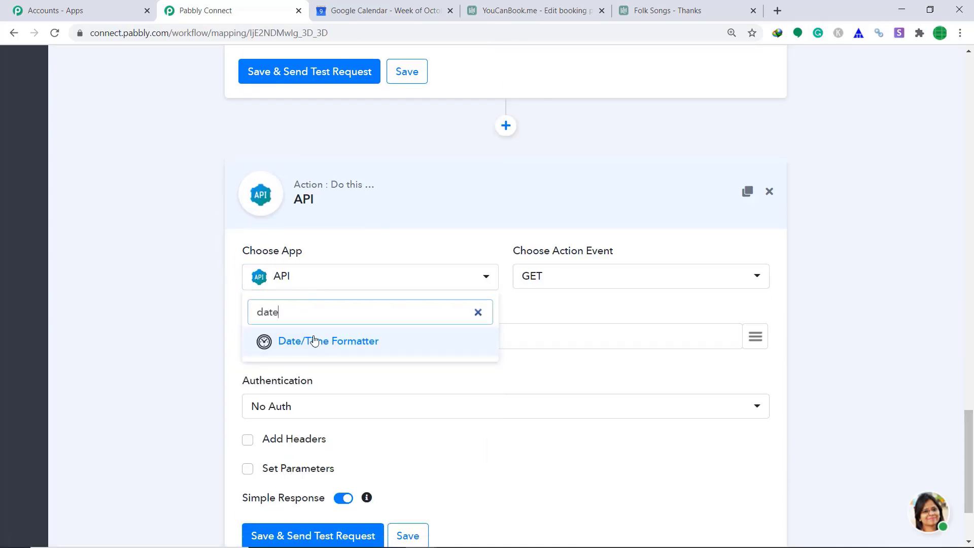
left_click(314, 342)
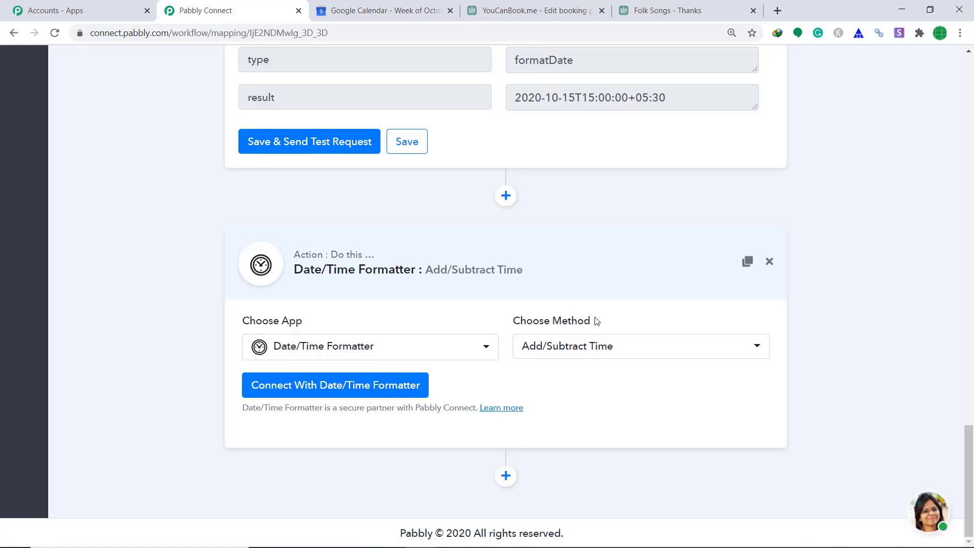
left_click(593, 349)
left_click(537, 430)
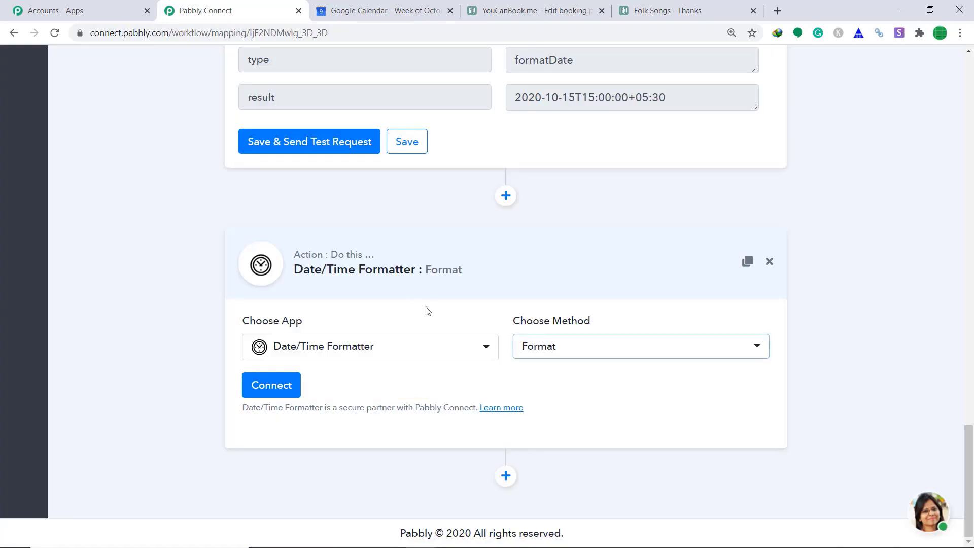
left_click(269, 385)
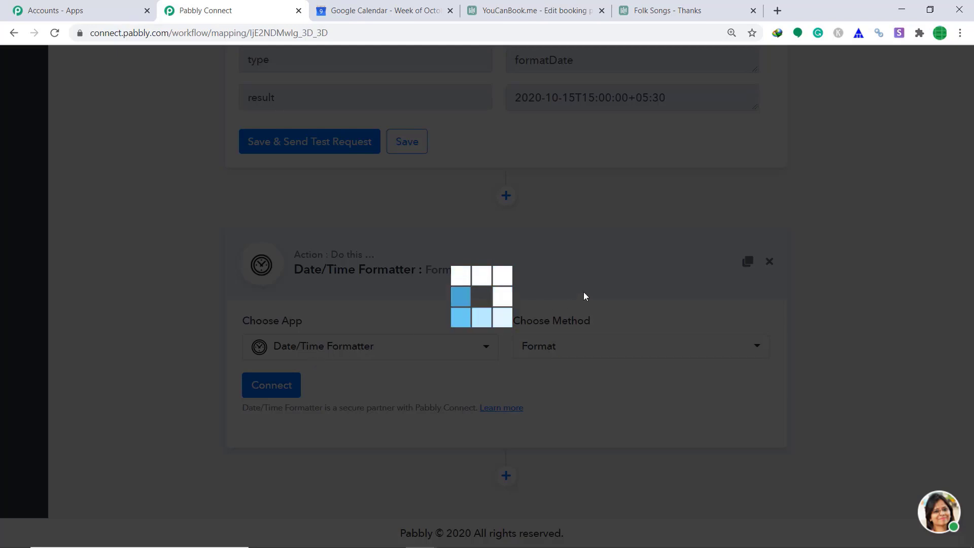
Map the booking endTime as the Date and timeZone as the source timezone
scroll(558, 283, "down", 4)
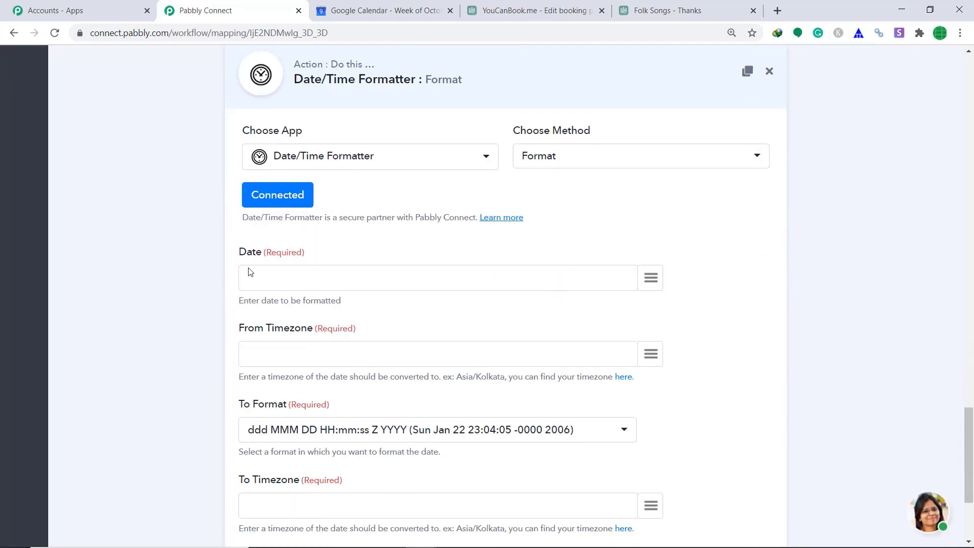
left_click(651, 278)
scroll(608, 380, "down", 3)
scroll(606, 395, "down", 2)
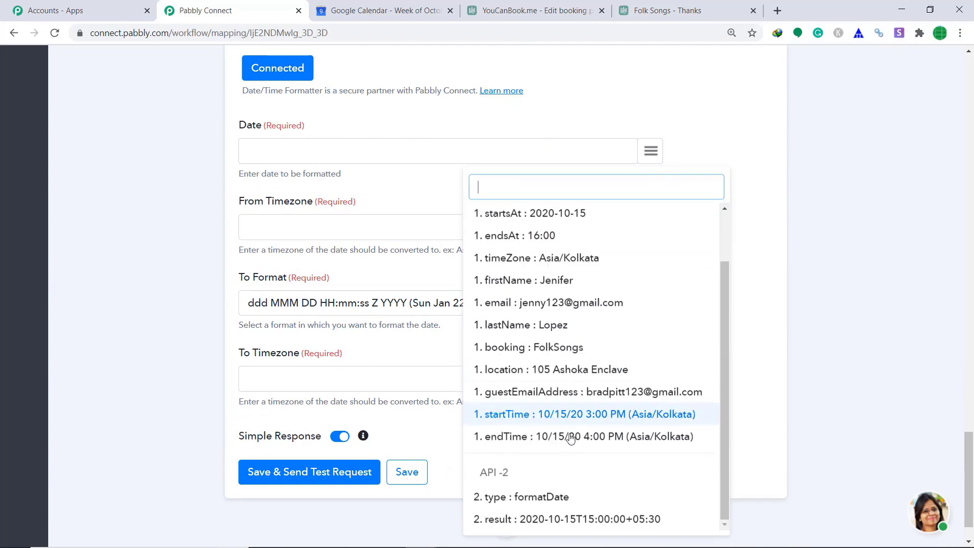
left_click(545, 441)
left_click(651, 228)
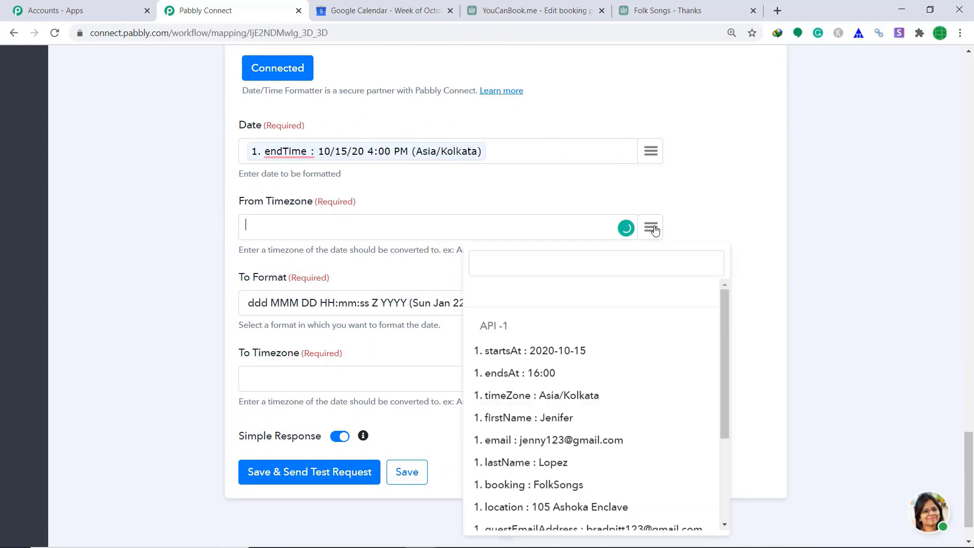
scroll(587, 383, "down", 1)
left_click(569, 332)
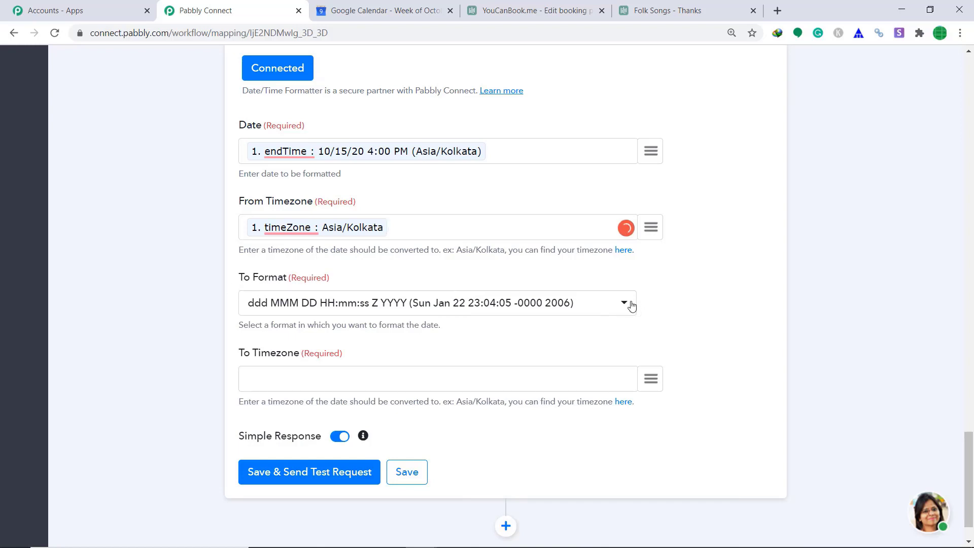
Choose YYYY-MM-DDTHH:mm:ssZ format with timeZone as target, testing to 2020-10-15T16:00:00+05:30
left_click(629, 303)
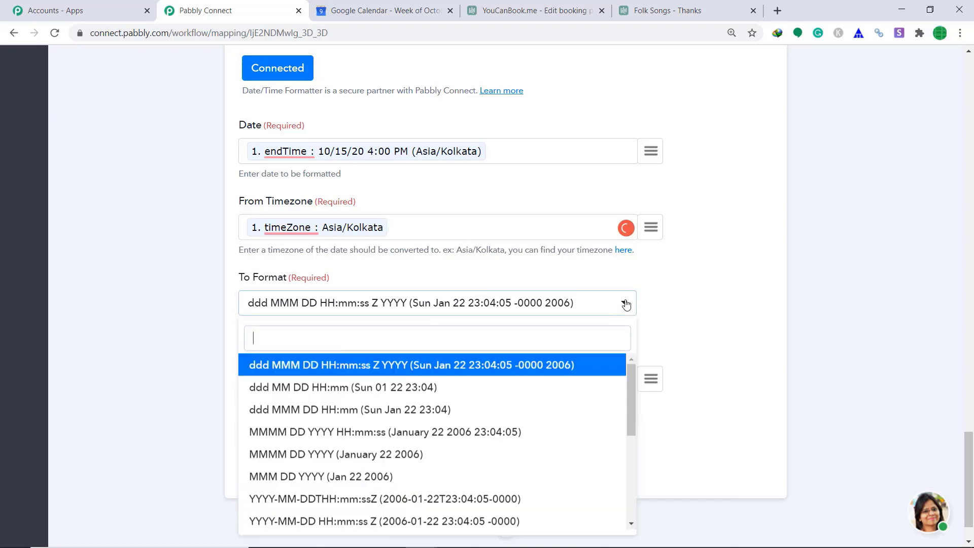
left_click(300, 502)
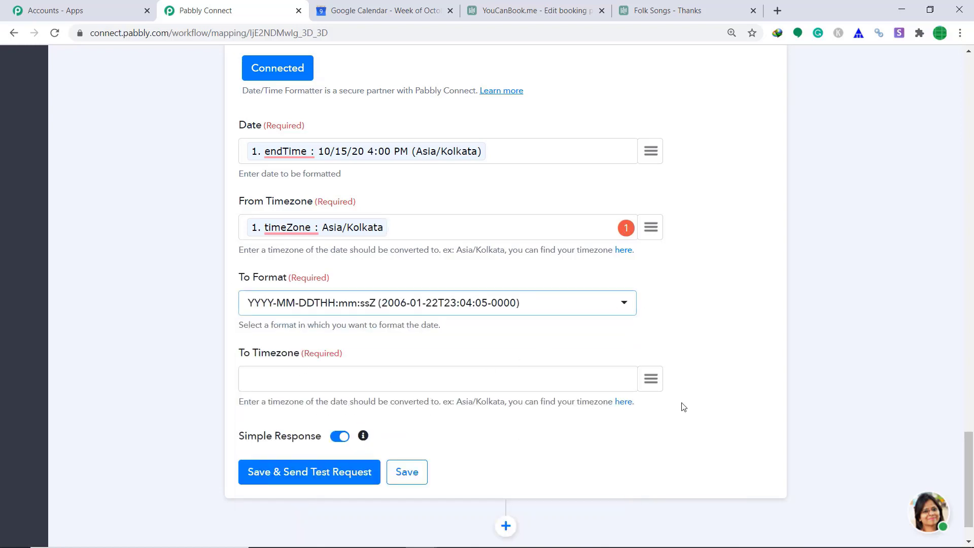
left_click(651, 378)
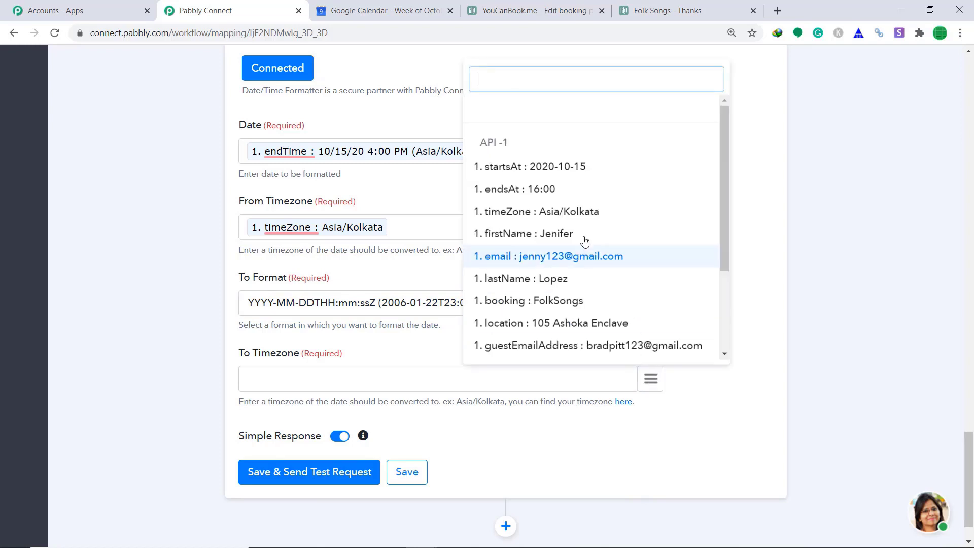
left_click(572, 212)
left_click(305, 474)
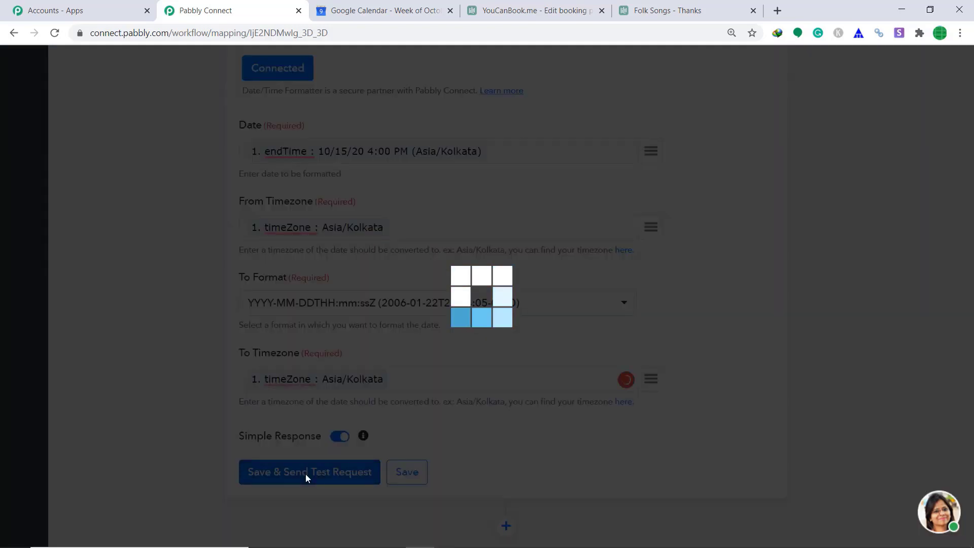
scroll(723, 343, "down", 3)
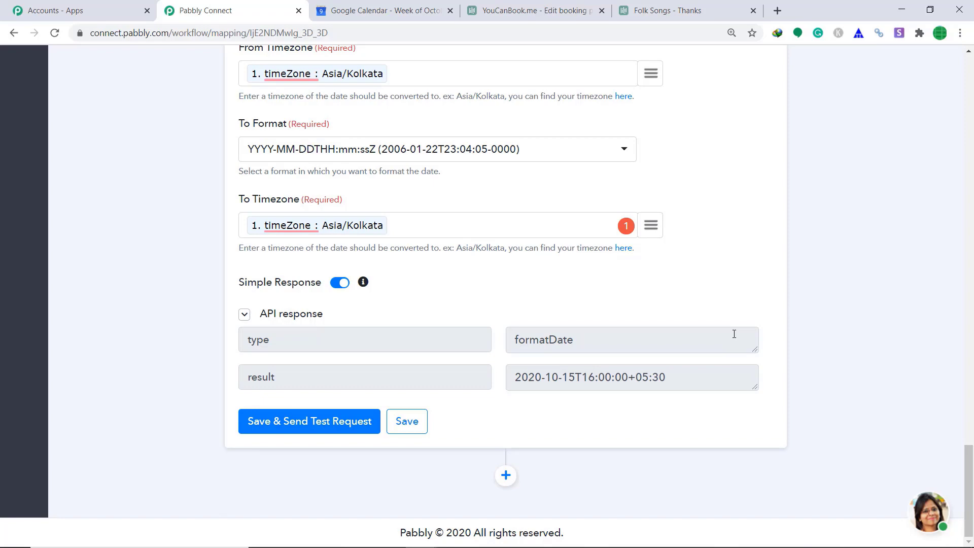
Add a Google Calendar step (searched 'goo') with the Create an Event method and begin connecting
left_click(506, 475)
scroll(844, 358, "down", 5)
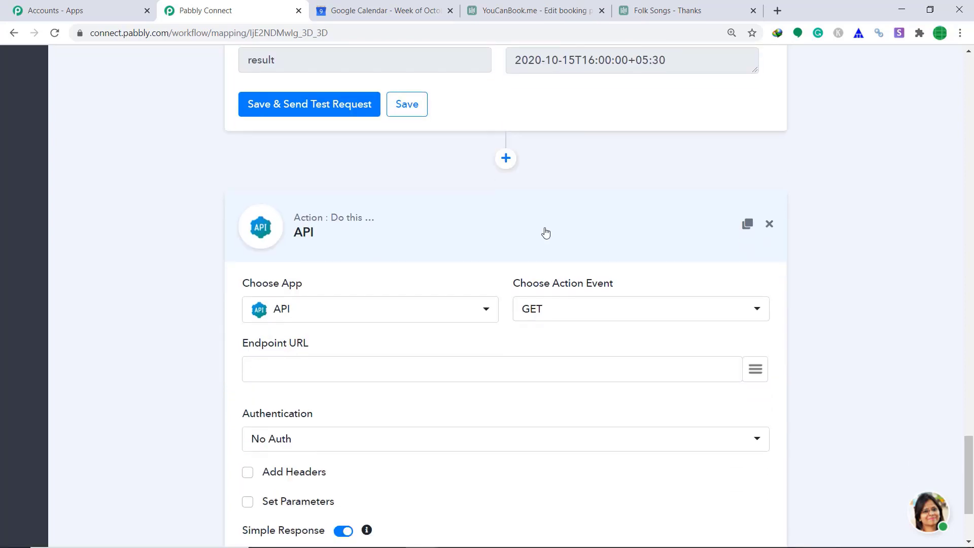
left_click(329, 310)
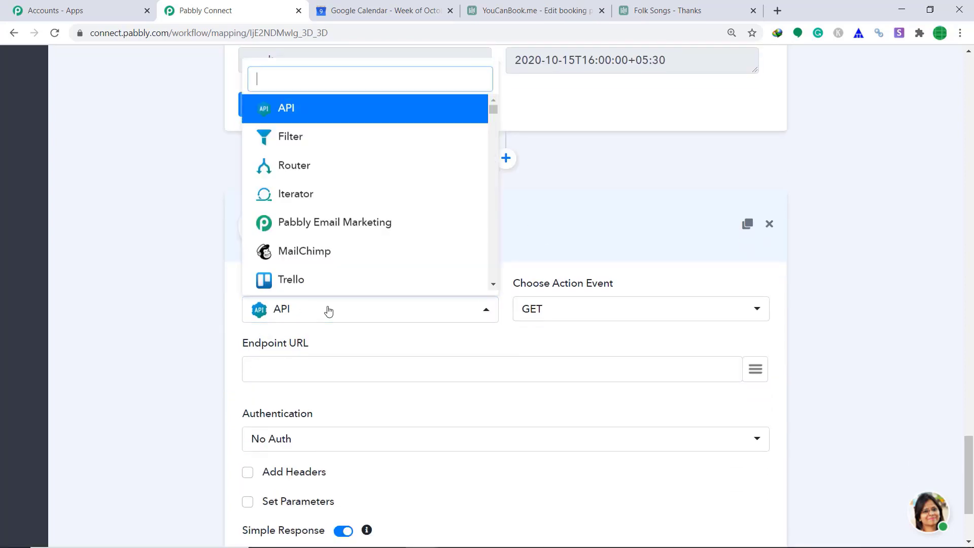
type("goo")
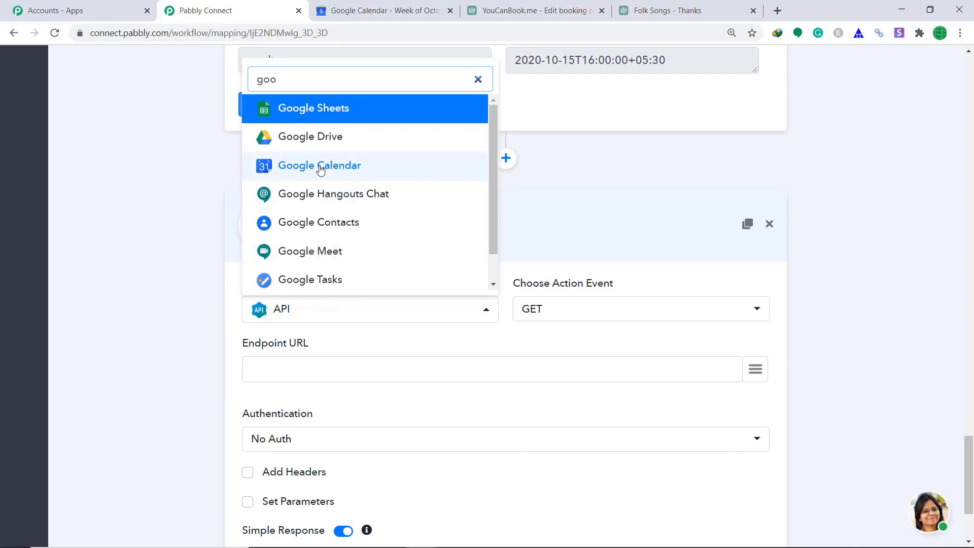
left_click(325, 167)
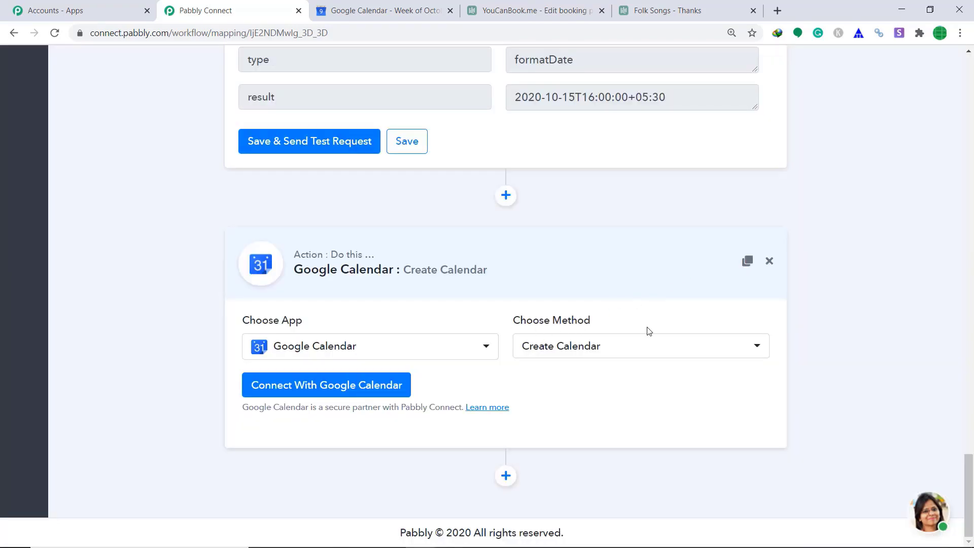
left_click(593, 349)
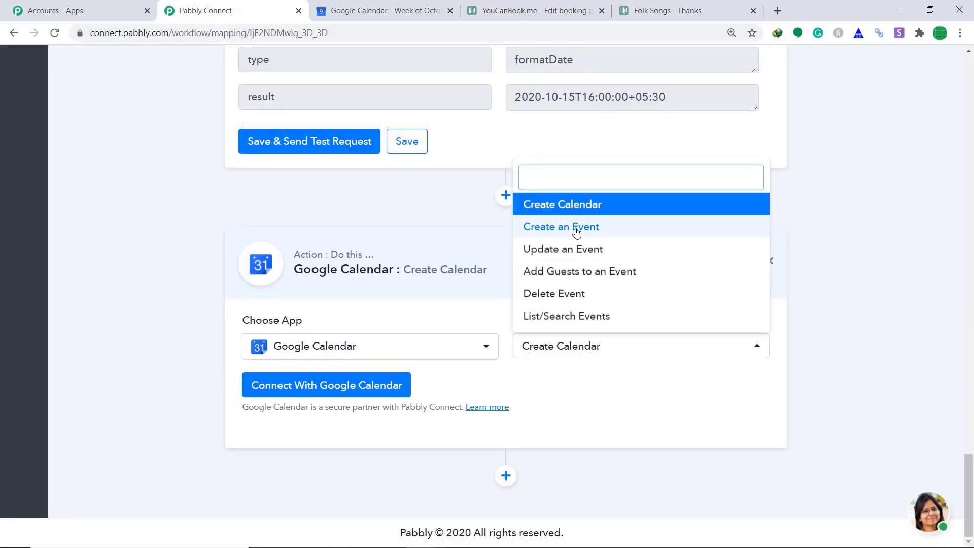
left_click(576, 230)
left_click(269, 384)
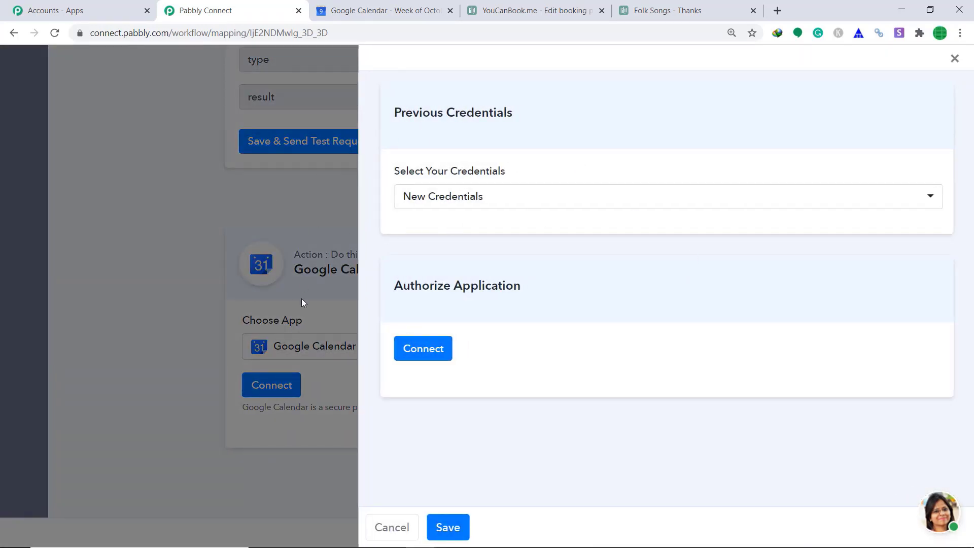
Sign in with the Google account, allow Calendar access, and acknowledge the authorization success
left_click(439, 350)
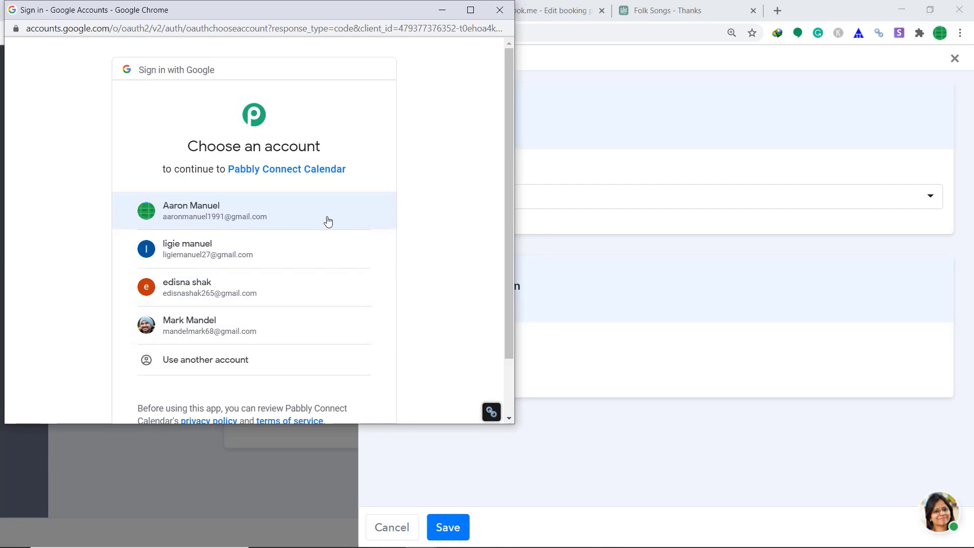
left_click(281, 221)
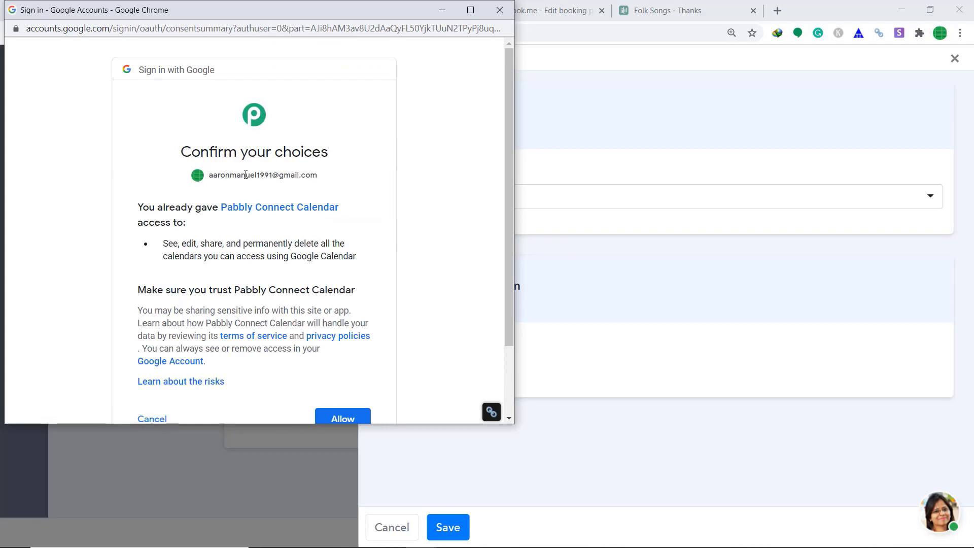
scroll(416, 319, "down", 3)
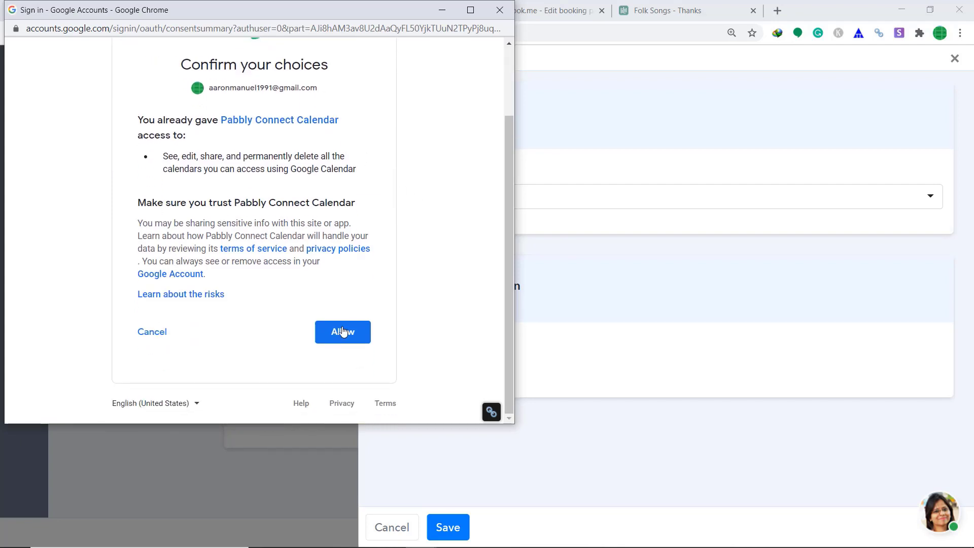
left_click(343, 330)
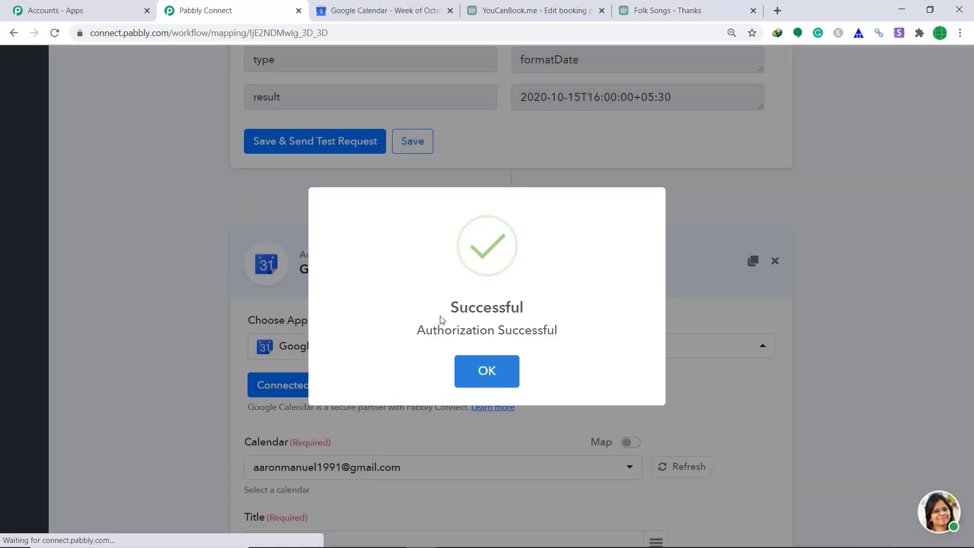
left_click(501, 364)
scroll(345, 307, "down", 4)
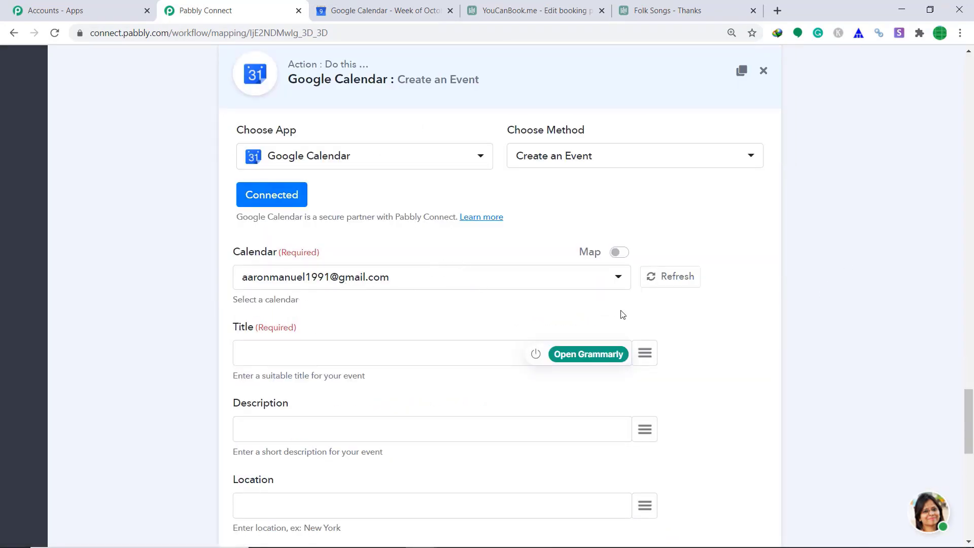
Map the event Title to the booking name FolkSongs
left_click(644, 352)
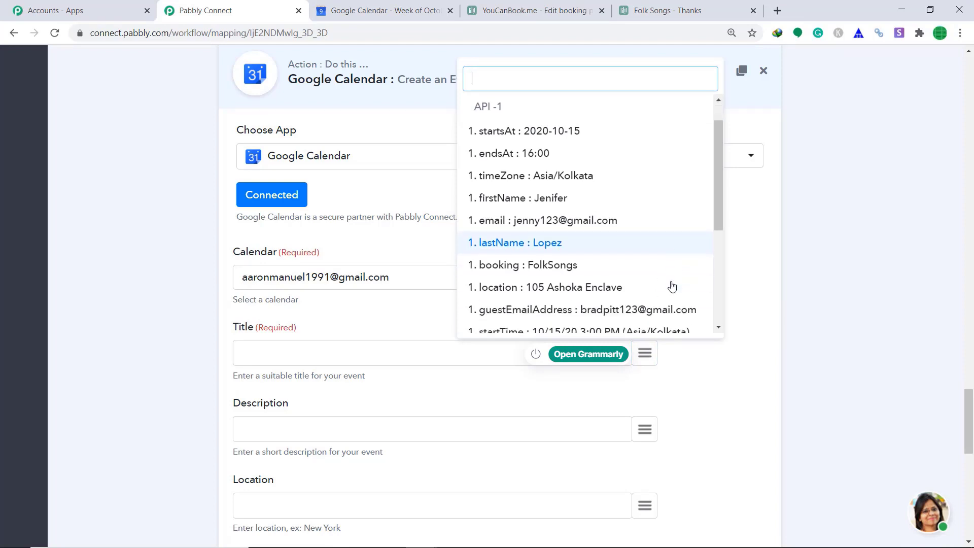
scroll(672, 284, "down", 3)
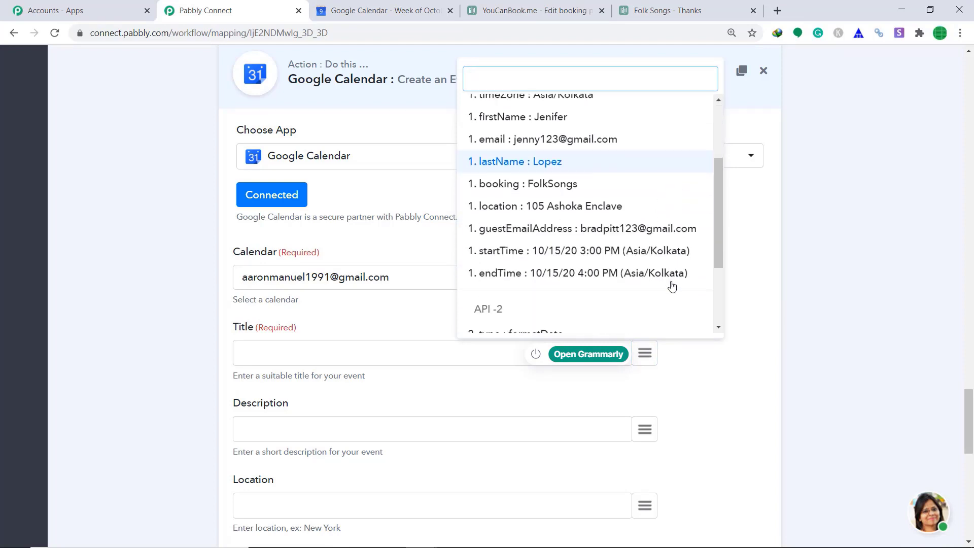
left_click(578, 175)
scroll(648, 274, "down", 2)
Fill Description with the guest's firstName and lastName, and Location with the booking location
left_click(640, 304)
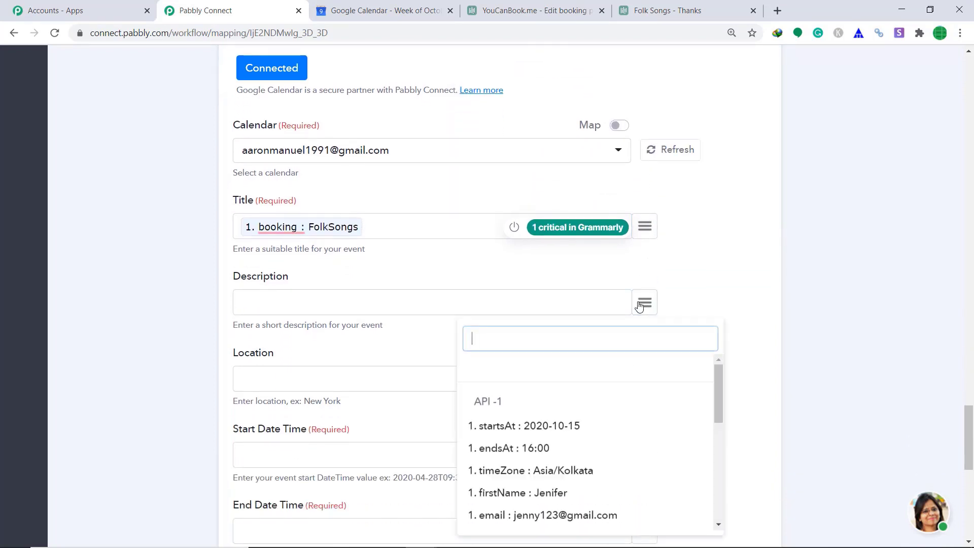
type("nam")
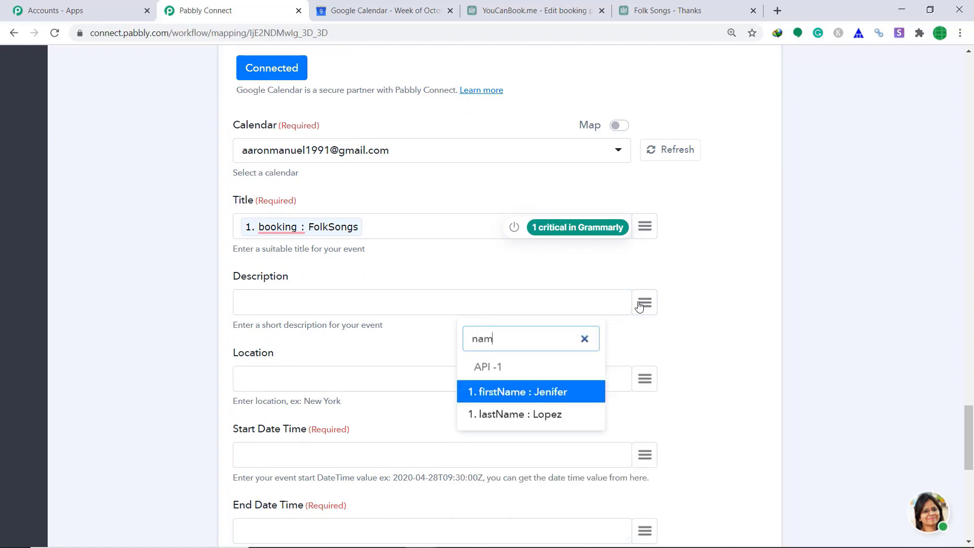
left_click(578, 393)
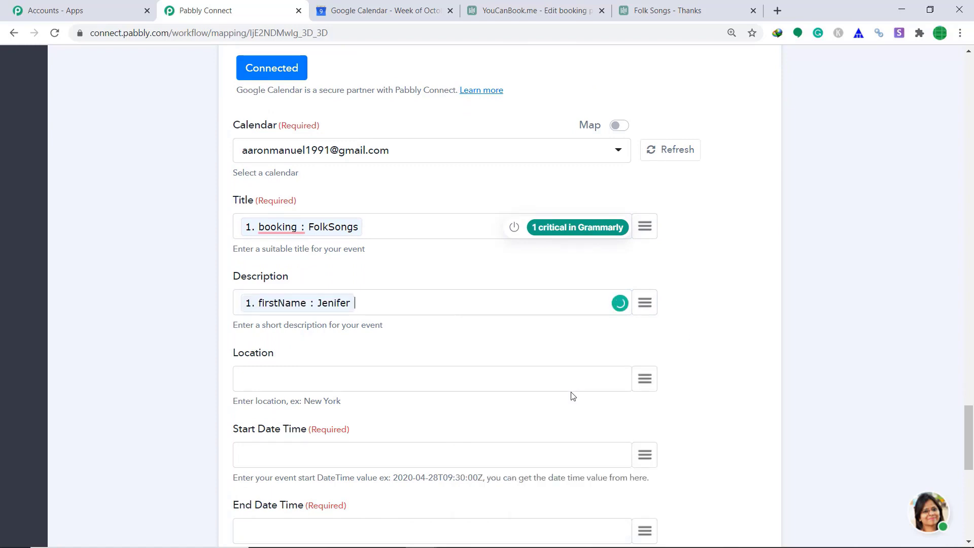
left_click(648, 302)
type("la")
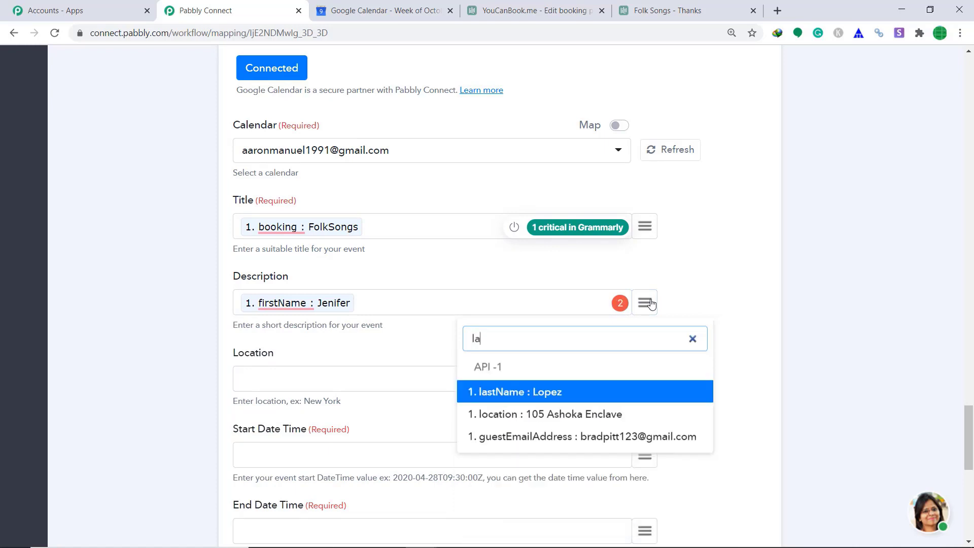
left_click(575, 396)
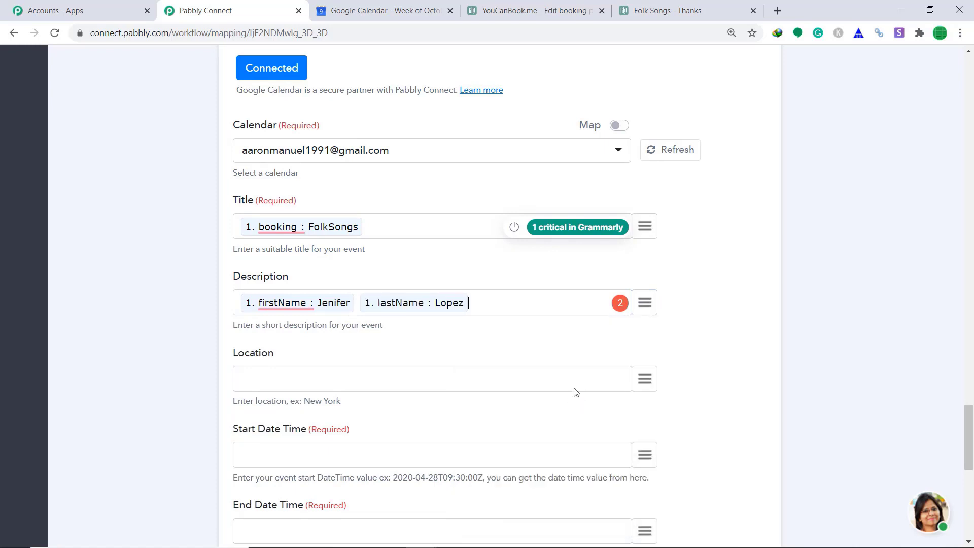
left_click(643, 376)
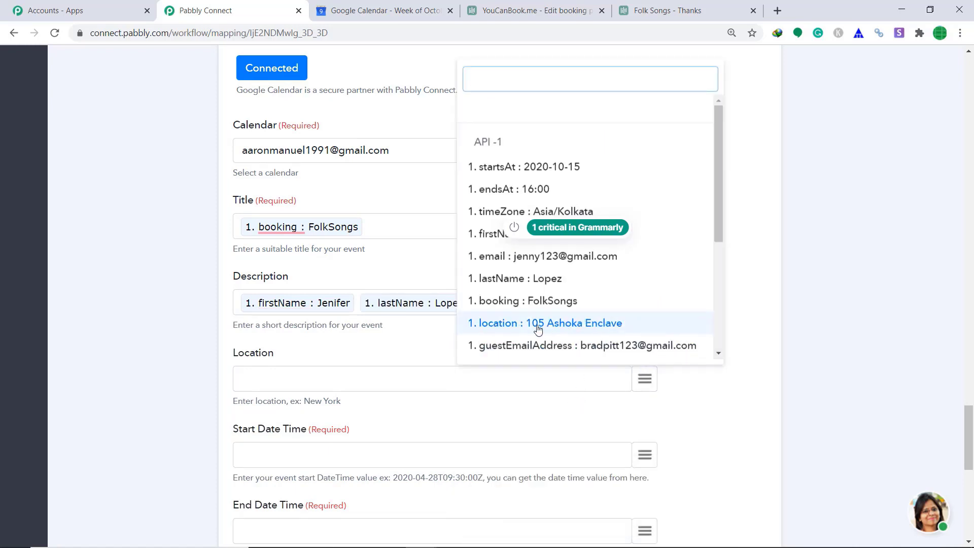
left_click(565, 327)
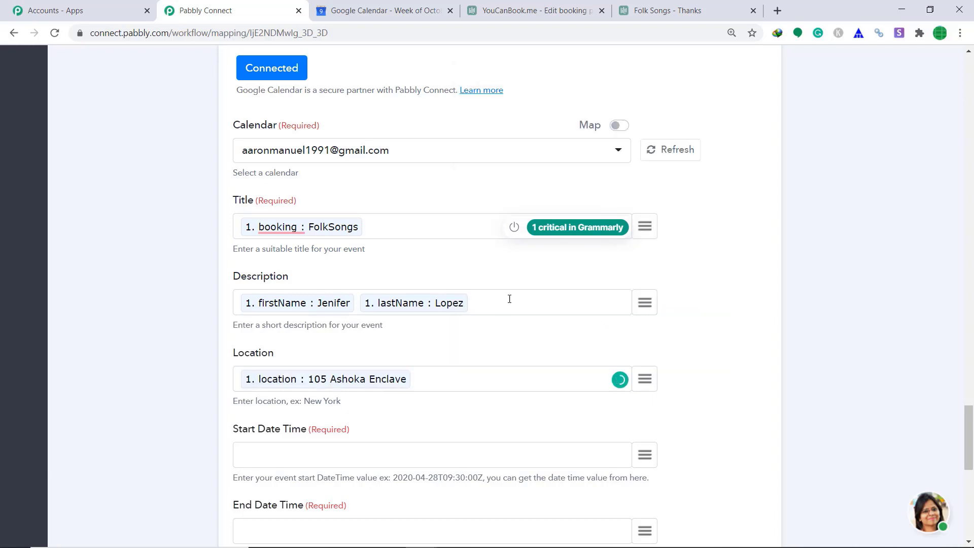
scroll(570, 319, "down", 4)
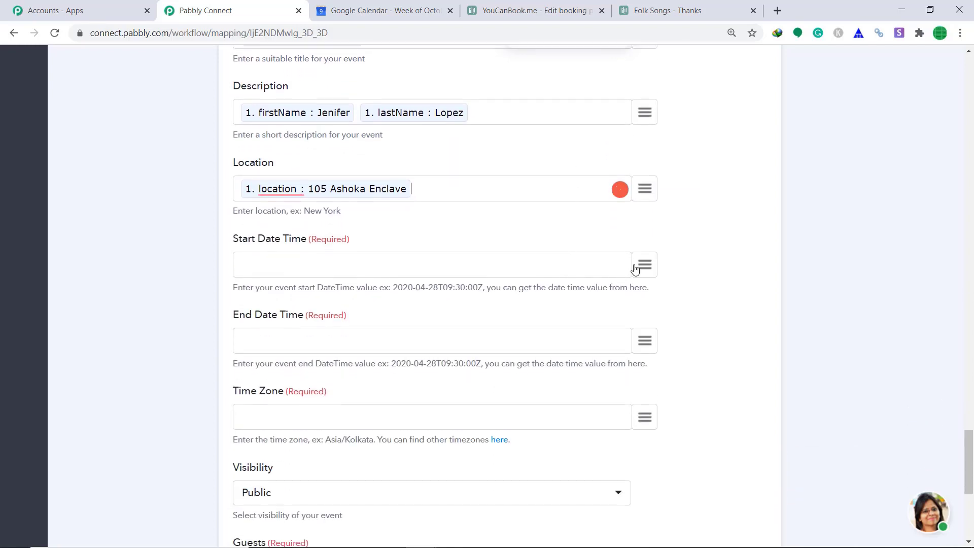
Map Start Date Time to the formatted 15:00 result and End Date Time to the 16:00 result
left_click(645, 266)
scroll(648, 372, "down", 3)
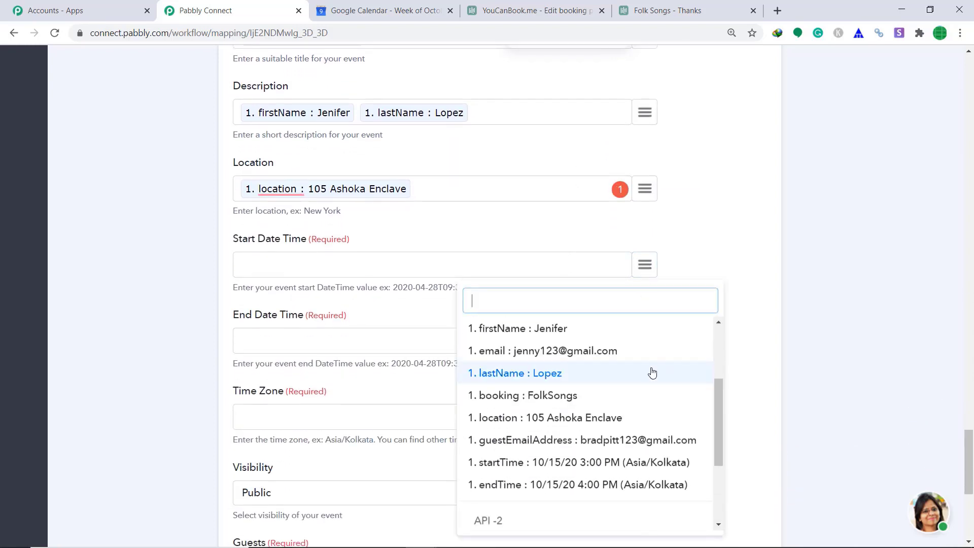
scroll(646, 374, "up", 3)
scroll(645, 374, "down", 5)
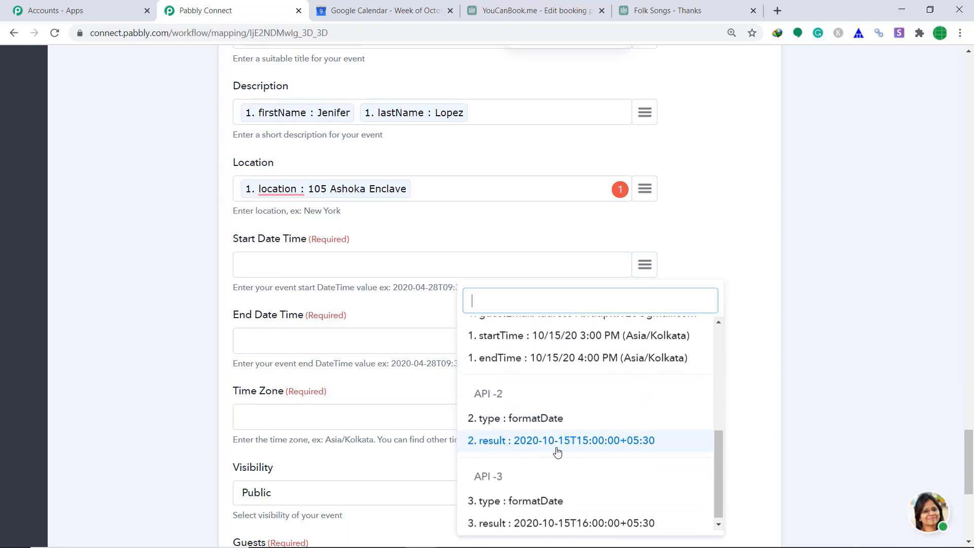
left_click(616, 445)
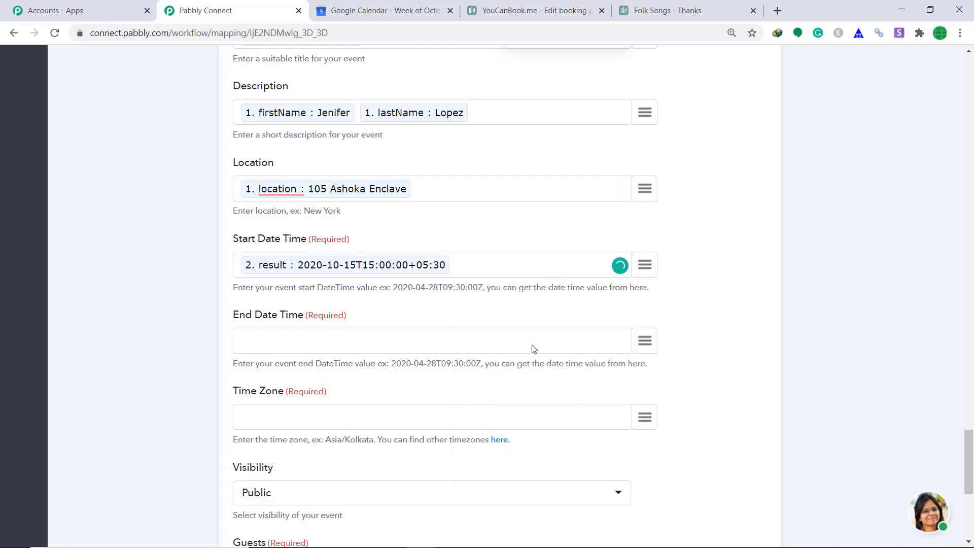
left_click(645, 341)
scroll(662, 266, "down", 3)
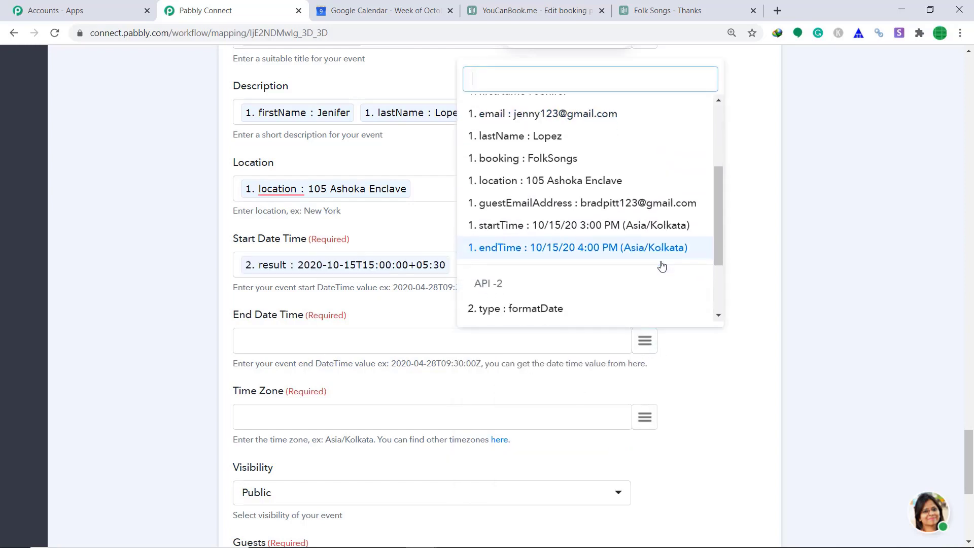
scroll(662, 266, "down", 2)
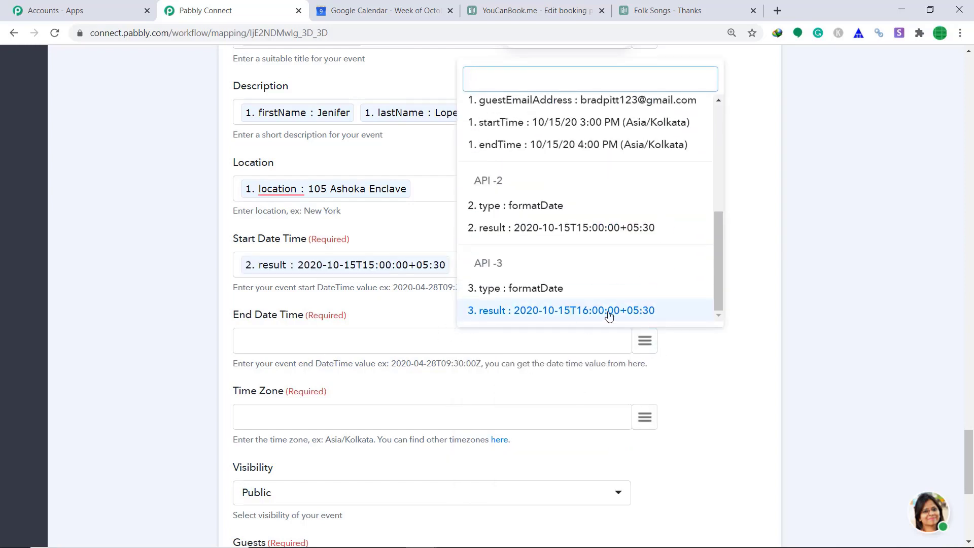
left_click(557, 314)
scroll(808, 318, "down", 2)
Set Time Zone to the booking's timeZone, Asia/Kolkata
left_click(645, 294)
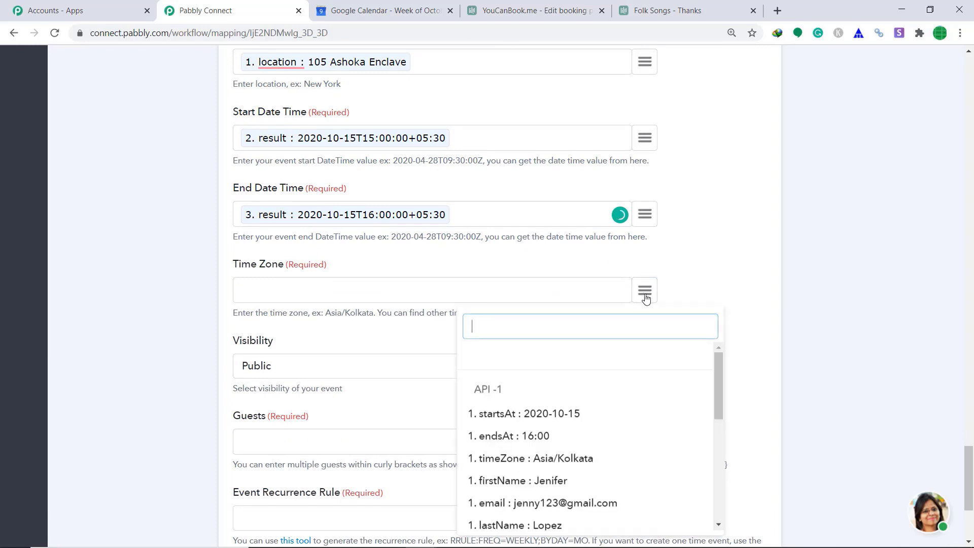
left_click(587, 458)
scroll(591, 327, "down", 1)
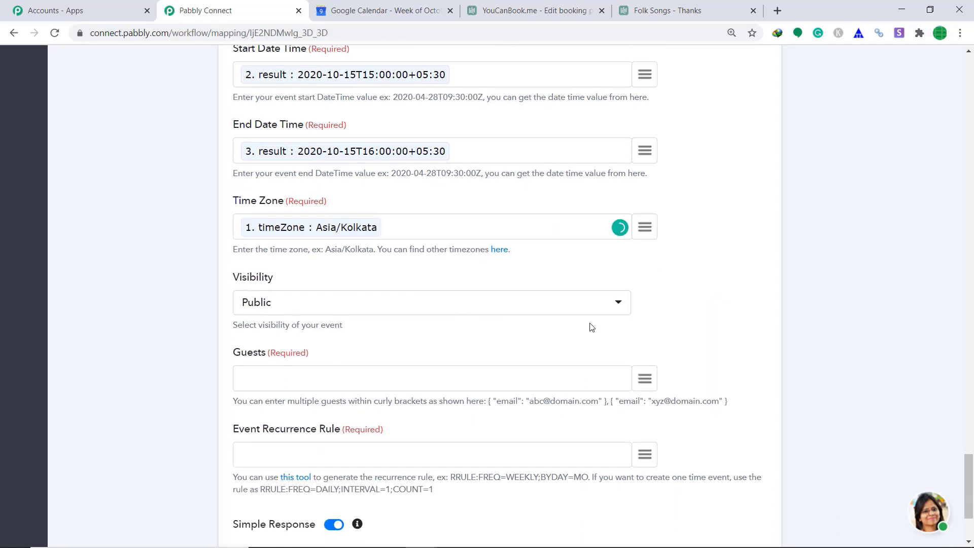
scroll(591, 327, "down", 2)
left_click(644, 254)
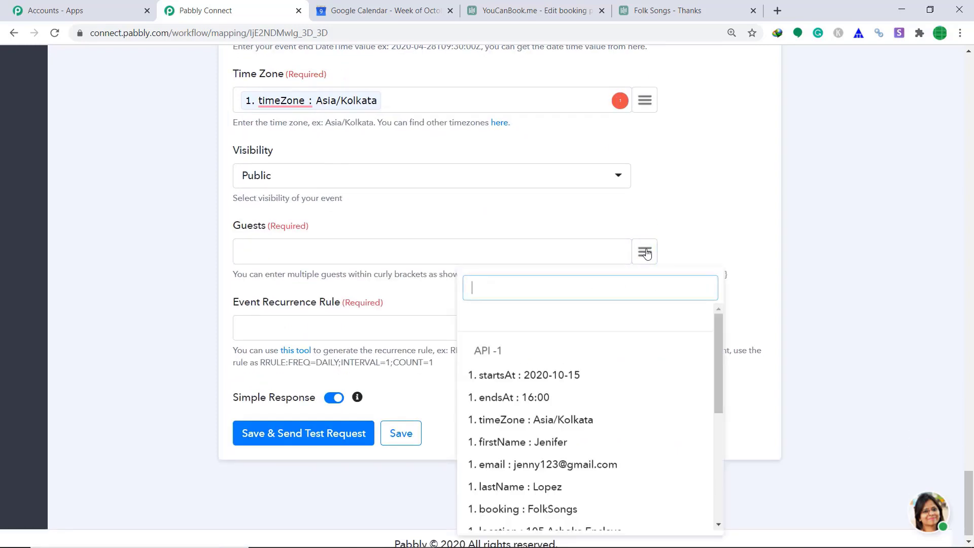
left_click(687, 233)
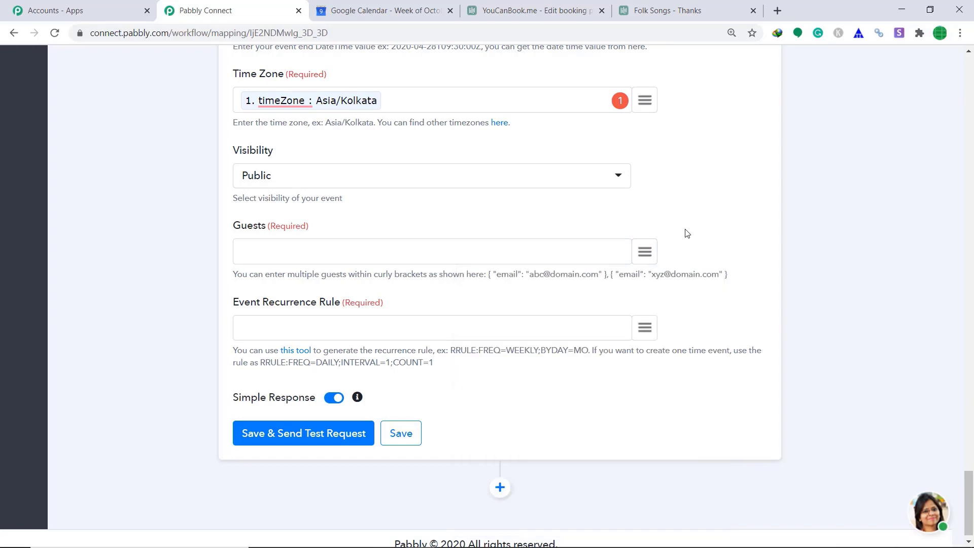
Enter {"email":""} in Guests with the booking's guestEmailAddress inserted as the email
left_click(462, 245)
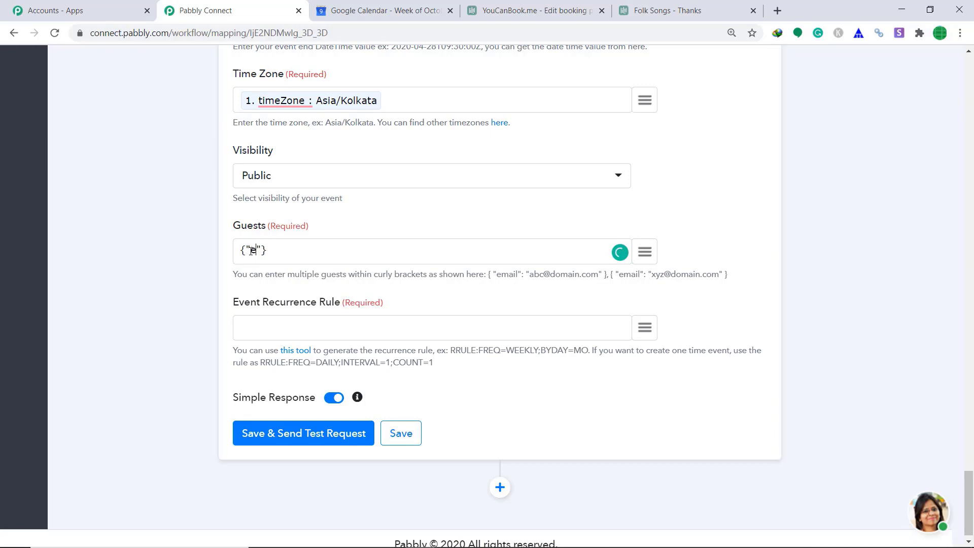
type("mail\":")
type("\"\"")
left_click(644, 252)
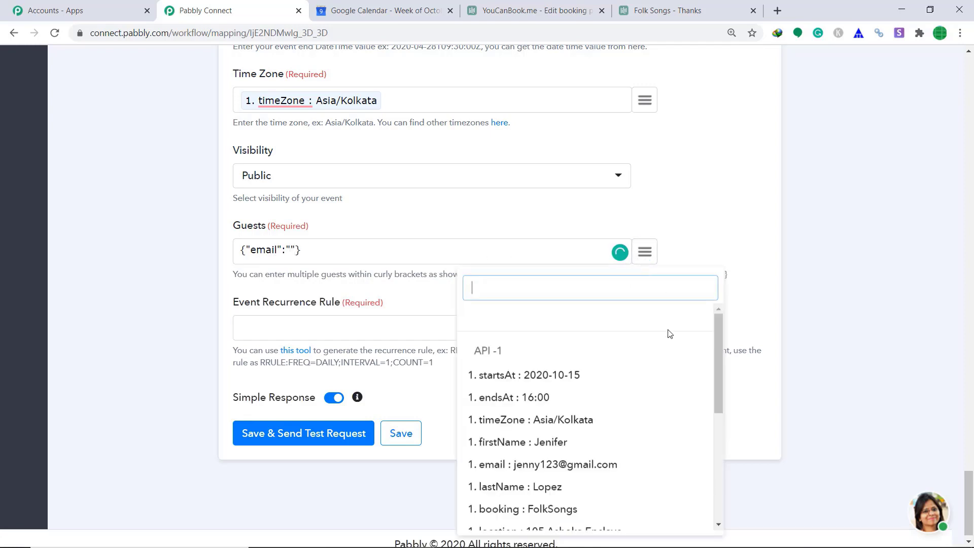
scroll(654, 385, "down", 2)
scroll(583, 420, "up", 1)
scroll(583, 421, "down", 1)
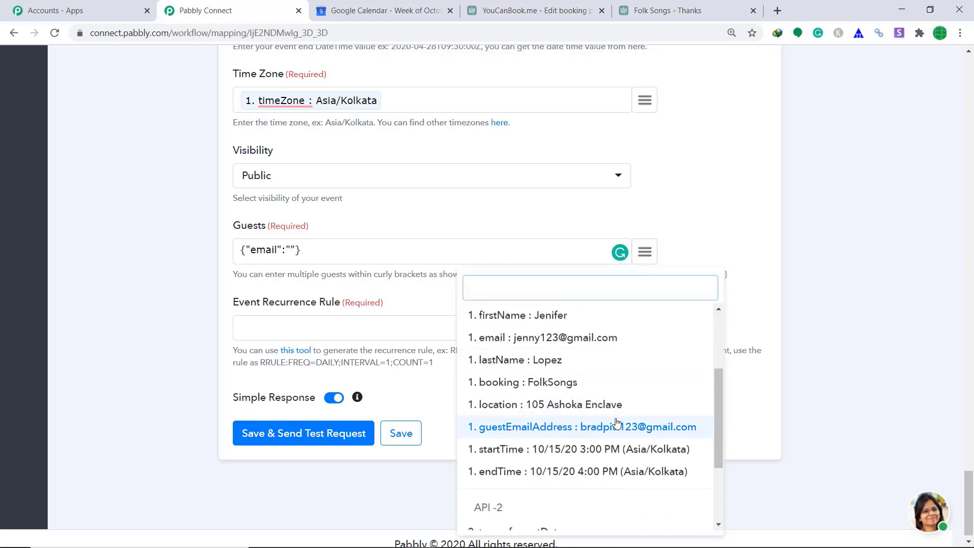
left_click(635, 429)
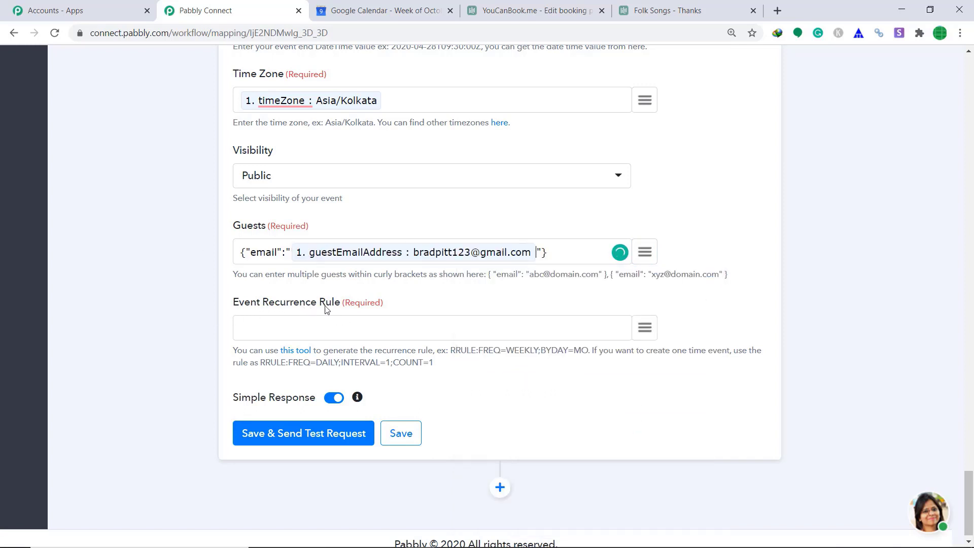
Copy the example RRULE:FREQ=DAILY;INTERVAL=1;COUNT=1 into Event Recurrence Rule
left_click_drag(434, 363, 260, 364)
right_click(260, 364)
left_click(285, 372)
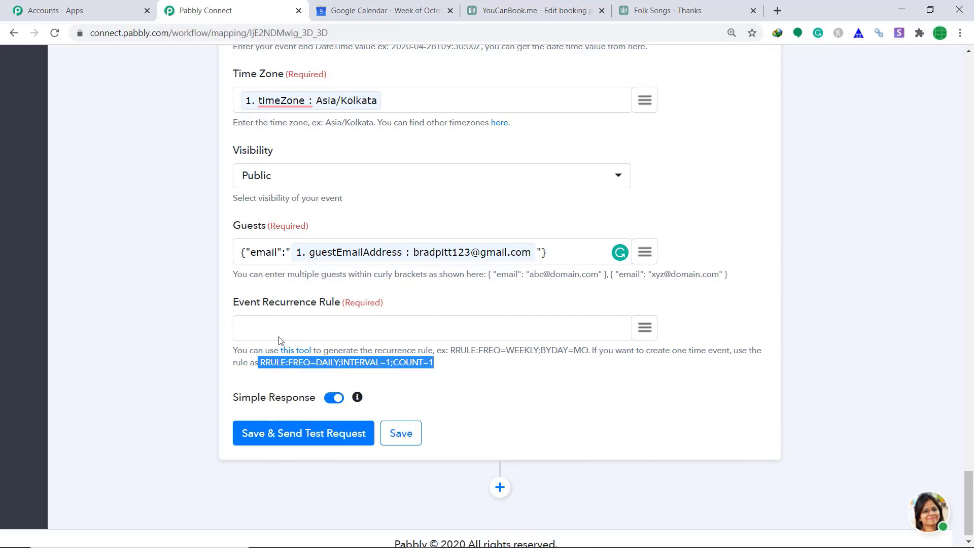
right_click(283, 328)
left_click(327, 193)
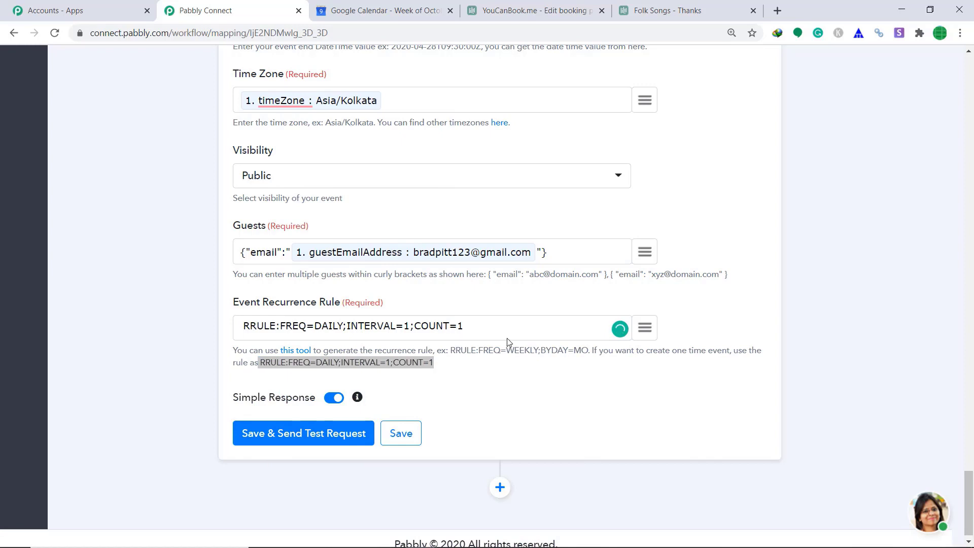
Test the event step, check the confirmed FolkSongs event in the response, then go to Google Calendar
left_click(299, 445)
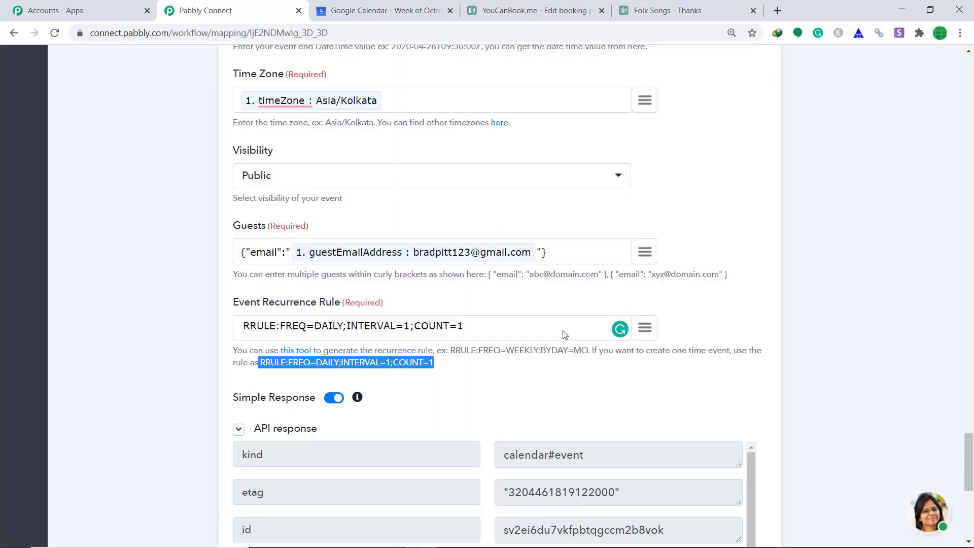
scroll(560, 346, "down", 3)
scroll(565, 347, "down", 2)
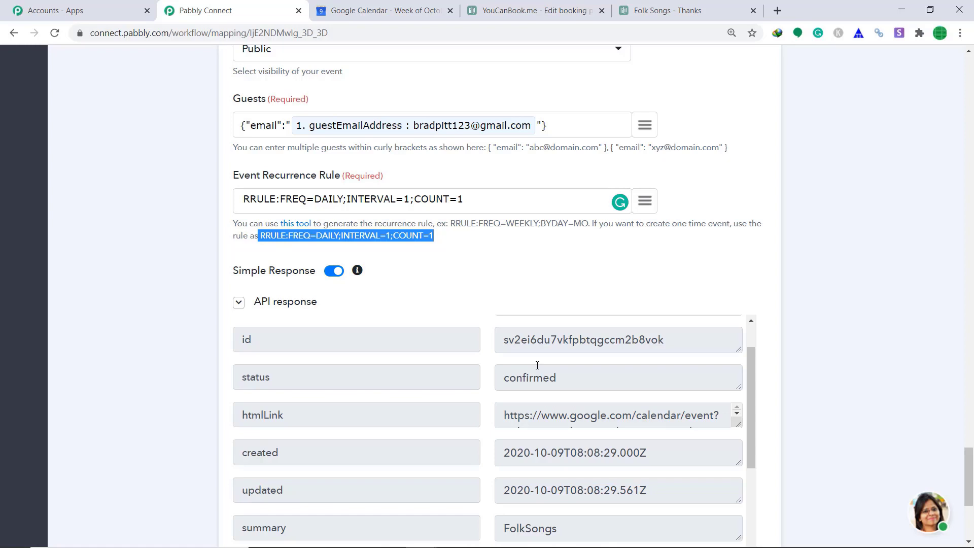
left_click(352, 8)
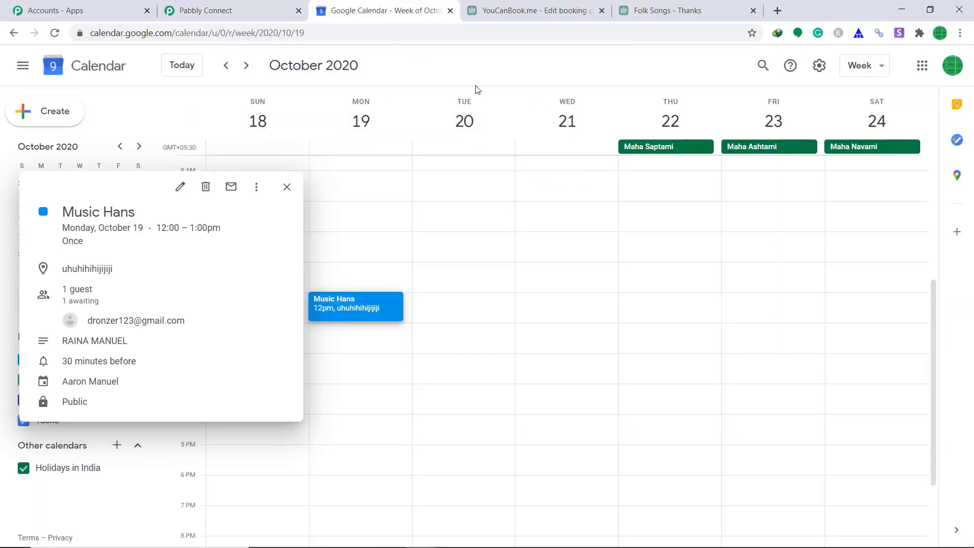
Step back one week and open the FolkSongs event on Thursday, October 15, 3–4pm
left_click(224, 67)
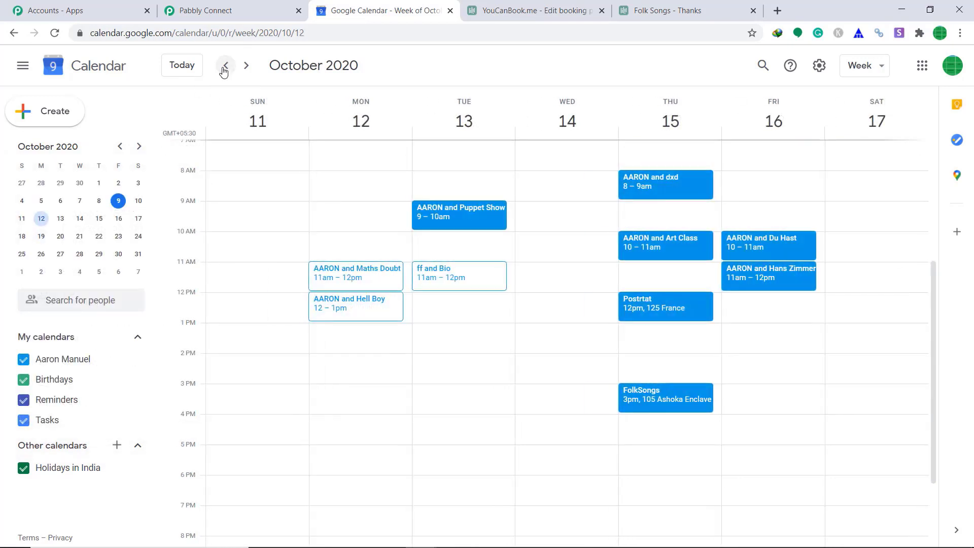
left_click(655, 404)
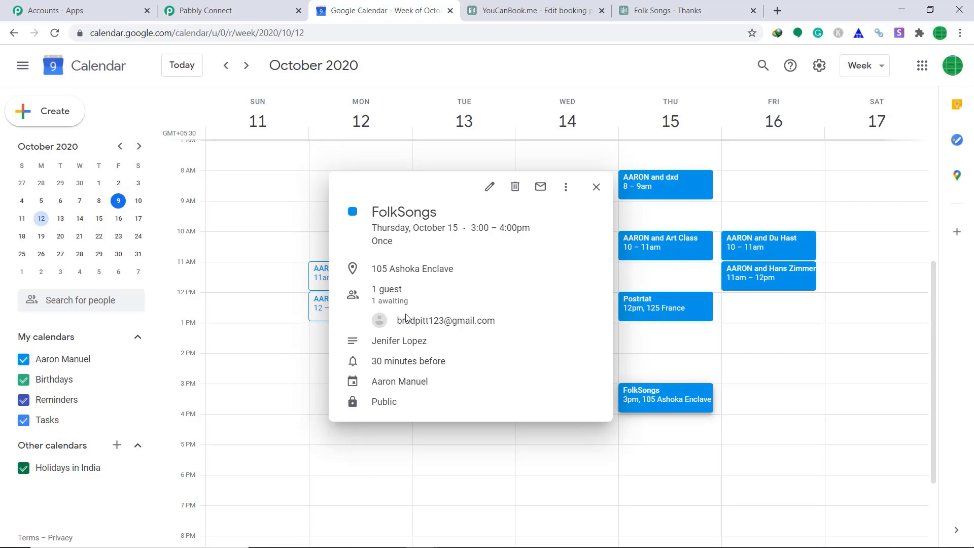
mouse_move(405, 318)
Back in Pabbly Connect, save the Google Calendar step and collapse it
left_click(213, 10)
scroll(672, 336, "down", 10)
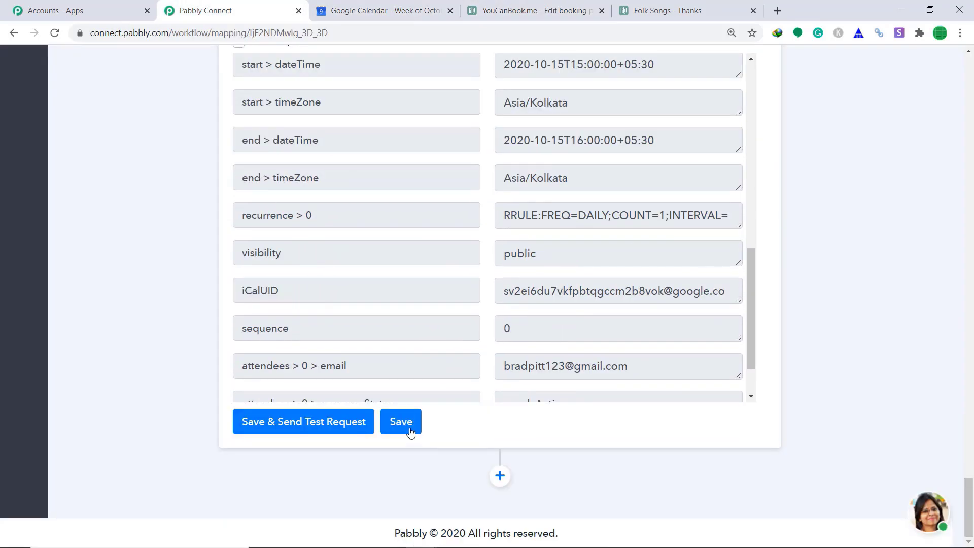
left_click(400, 421)
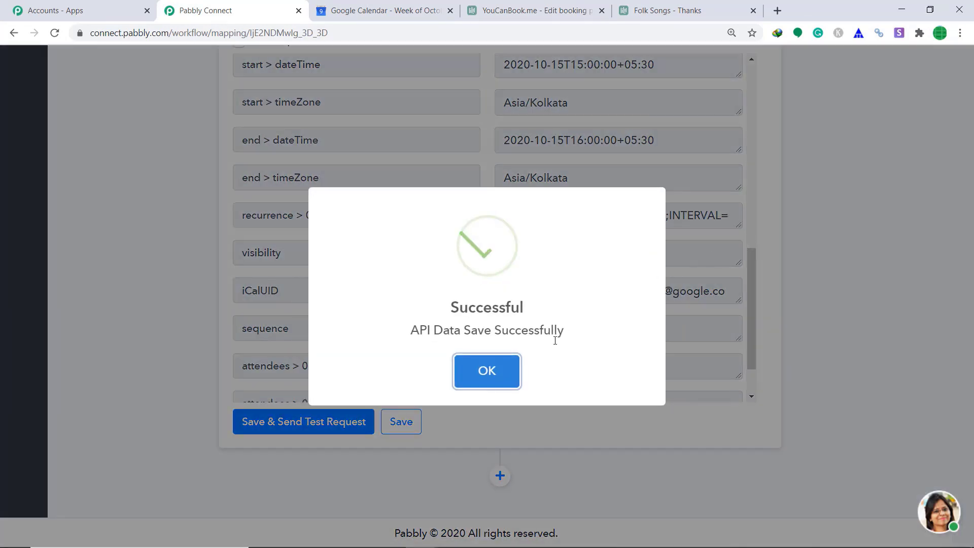
left_click(506, 382)
scroll(723, 311, "up", 9)
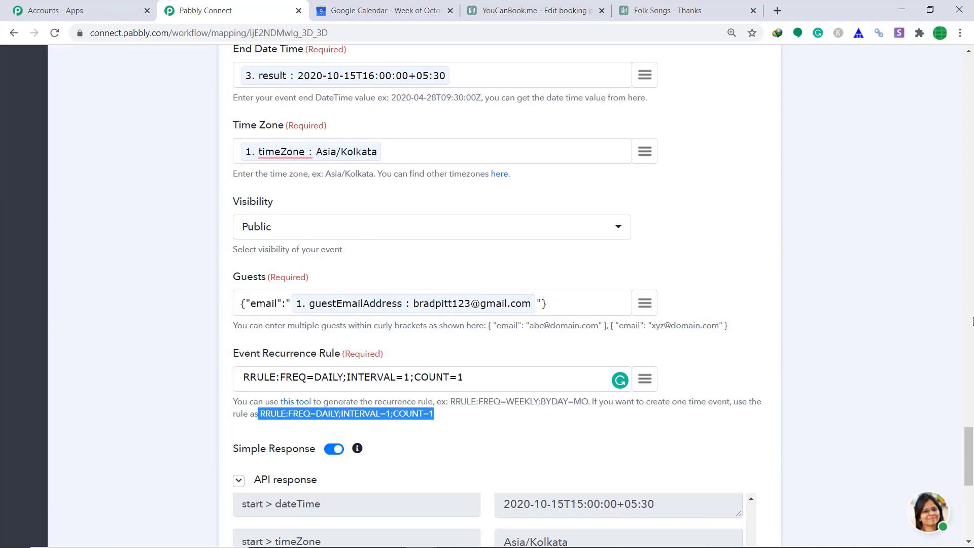
scroll(971, 321, "up", 9)
scroll(567, 269, "up", 6)
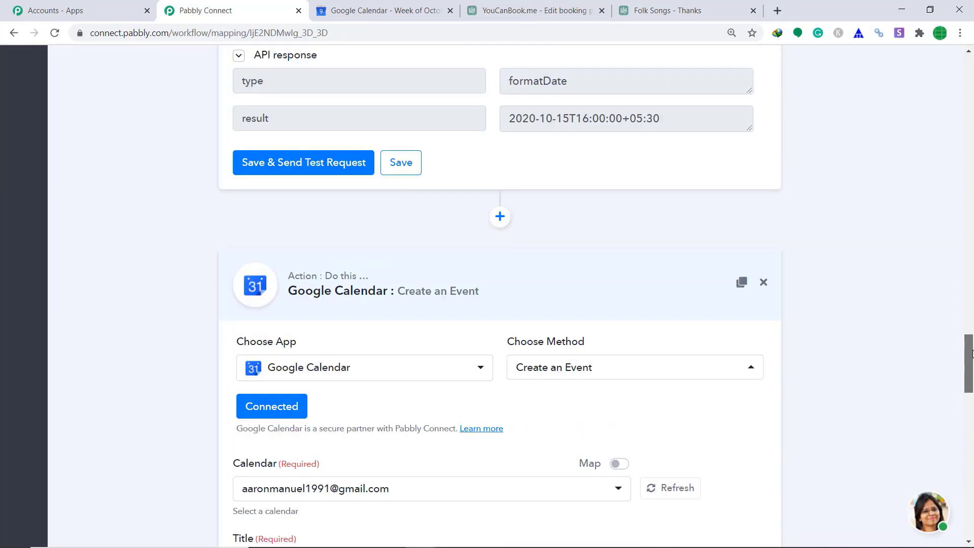
left_click(558, 274)
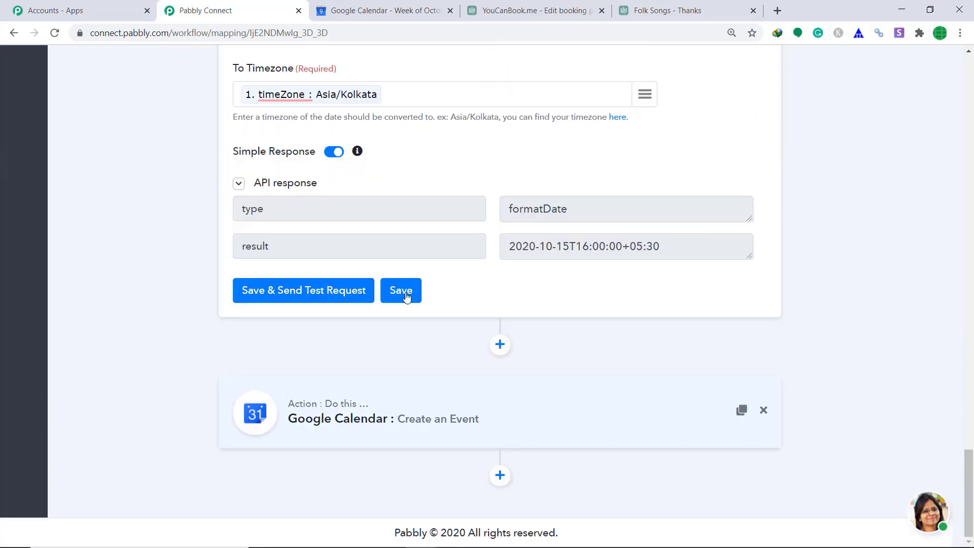
Save the end-time and start-time Date/Time Formatter steps, collapsing each
left_click(406, 298)
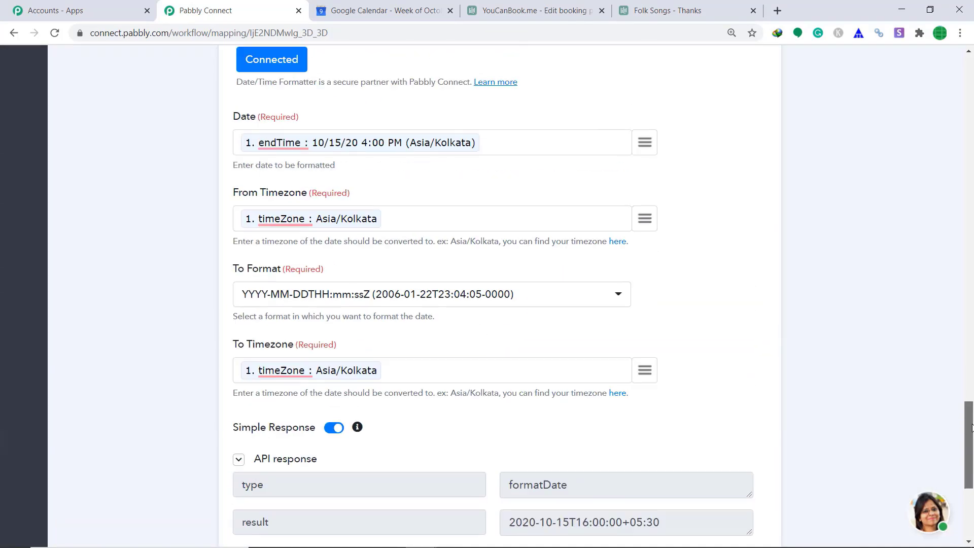
left_click_drag(970, 471, 970, 374)
left_click(500, 211)
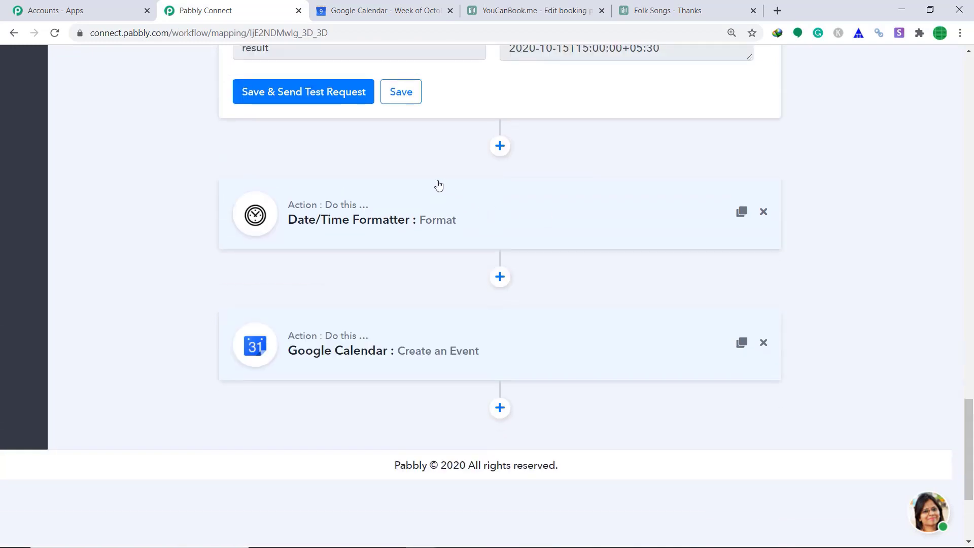
left_click(401, 101)
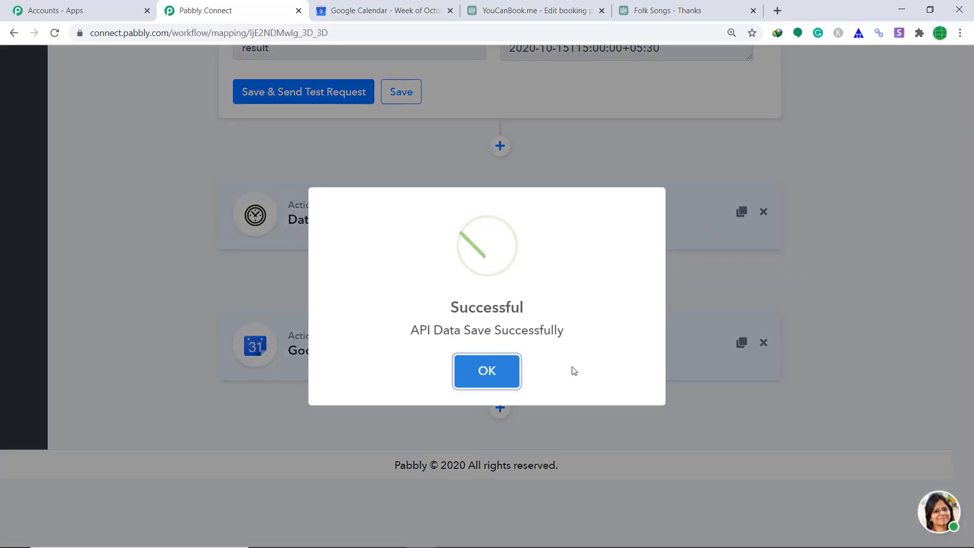
left_click(479, 385)
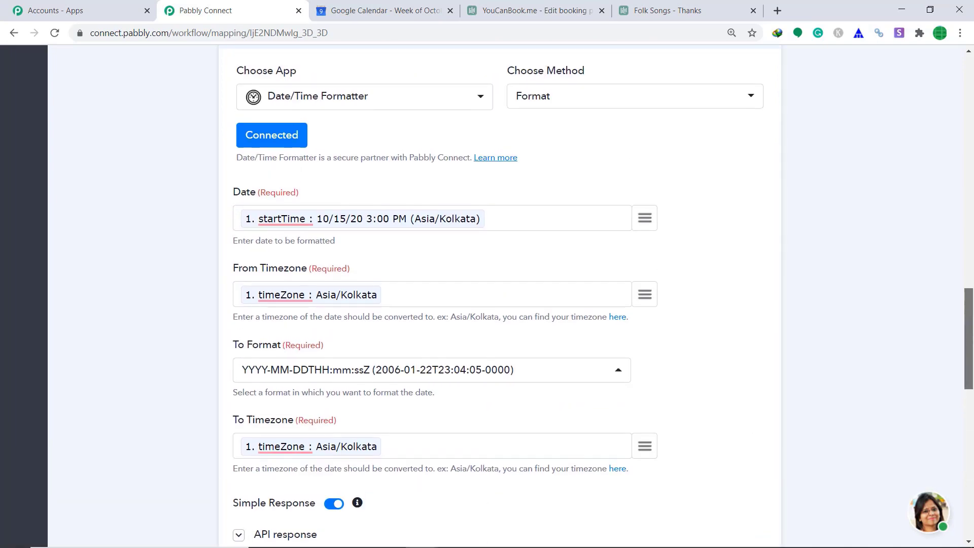
left_click(550, 153)
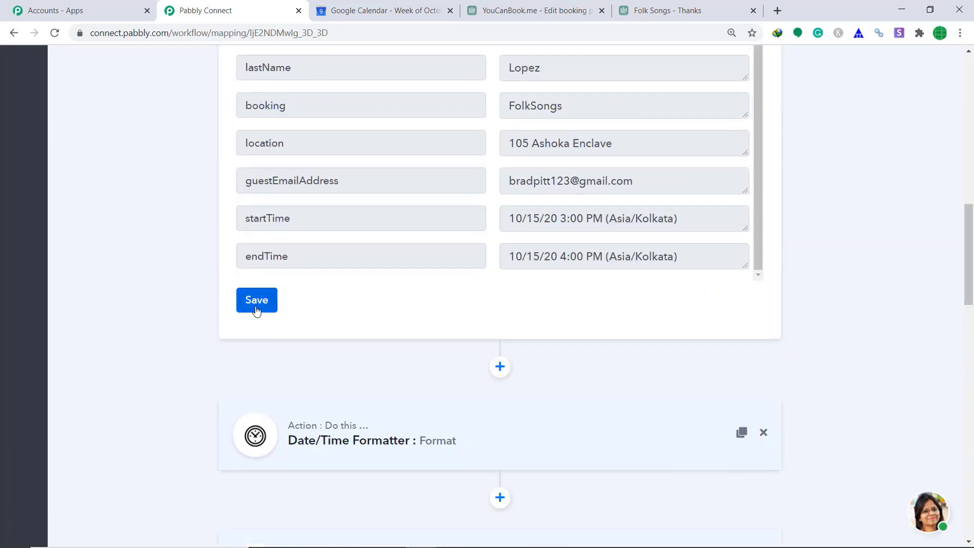
Save the YouCanBook.Me webhook trigger and collapse it to reveal the action steps
left_click(257, 305)
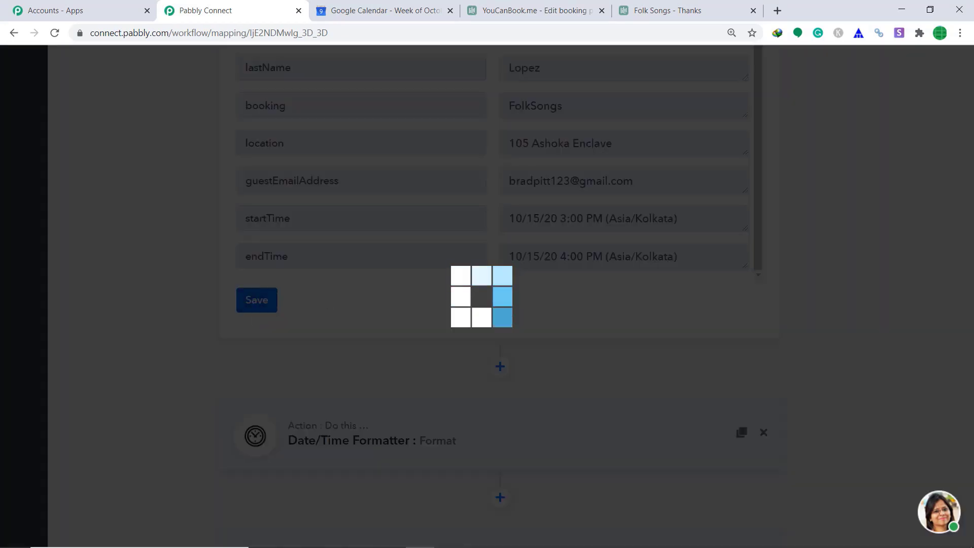
left_click(485, 372)
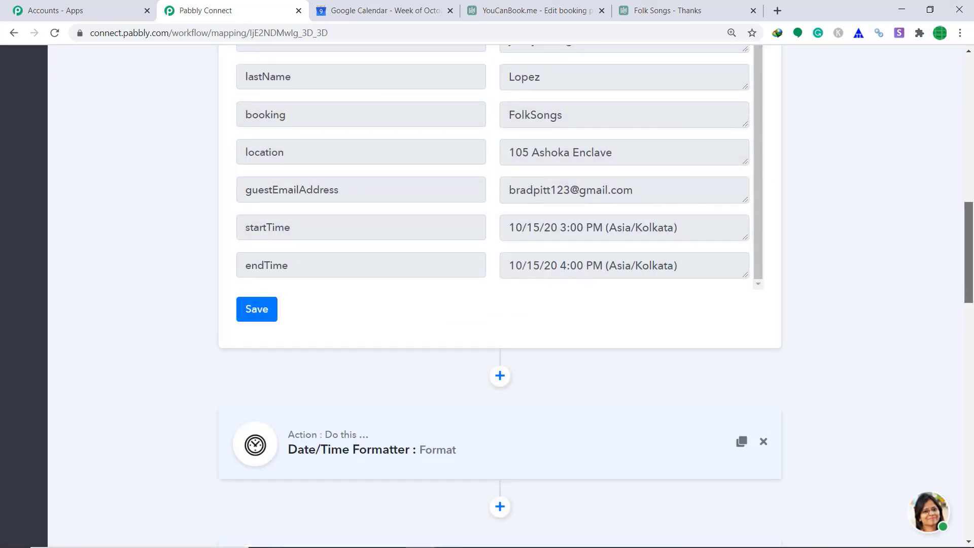
scroll(731, 207, "up", 10)
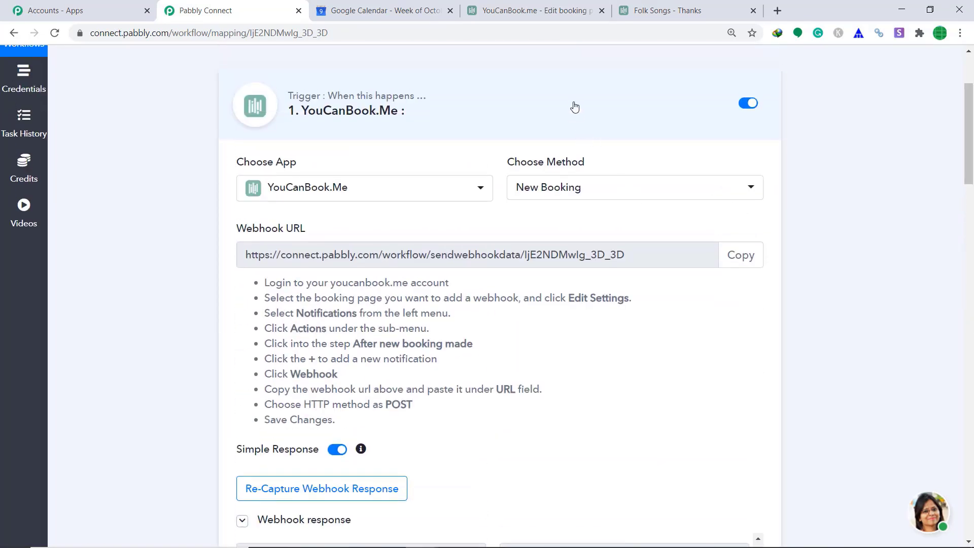
left_click(574, 107)
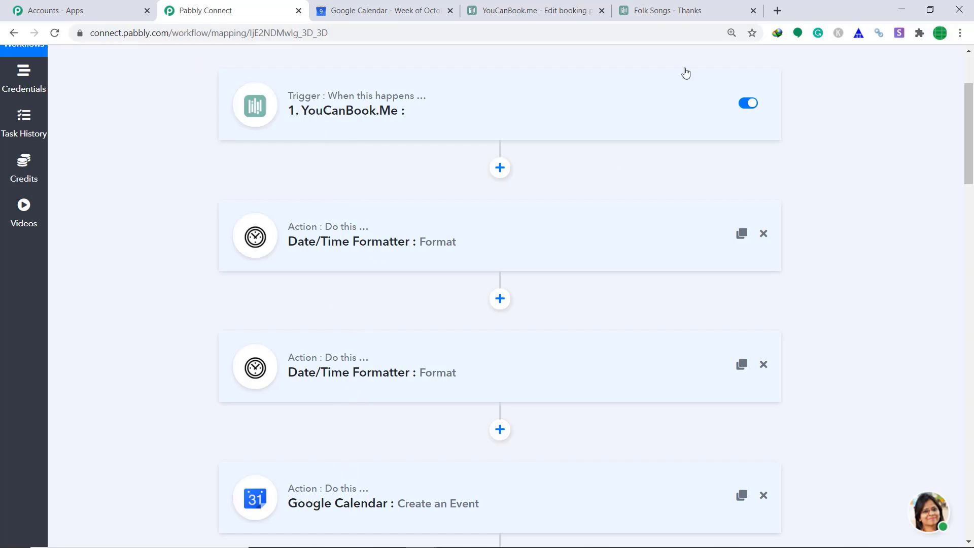
On the live Folk Songs booking page, advance a week and pick the Wednesday 21, 8:00 AM slot
left_click(522, 9)
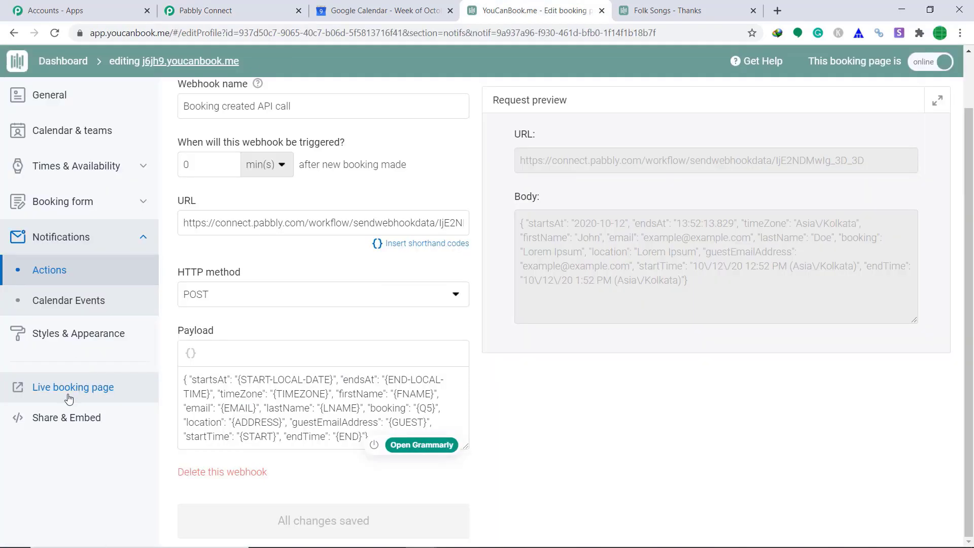
left_click(68, 398)
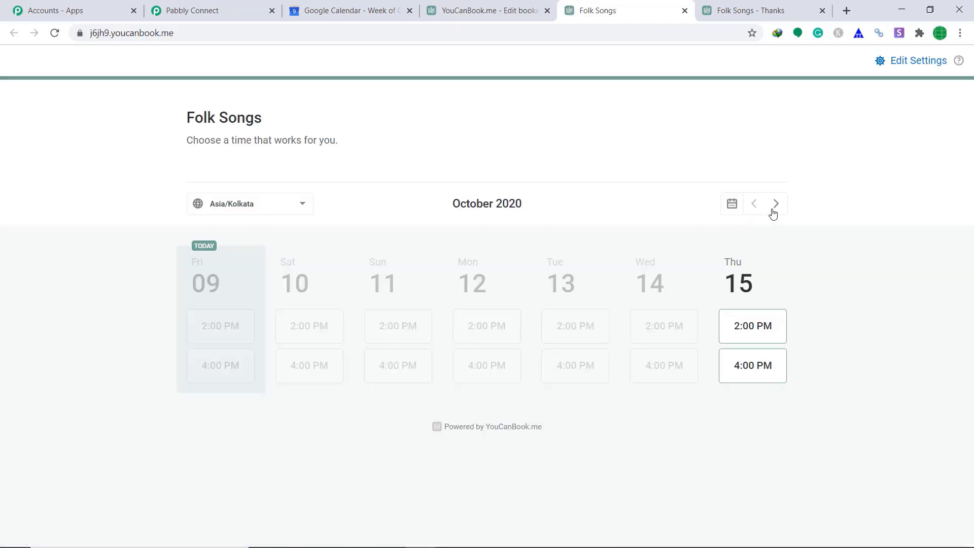
left_click(774, 210)
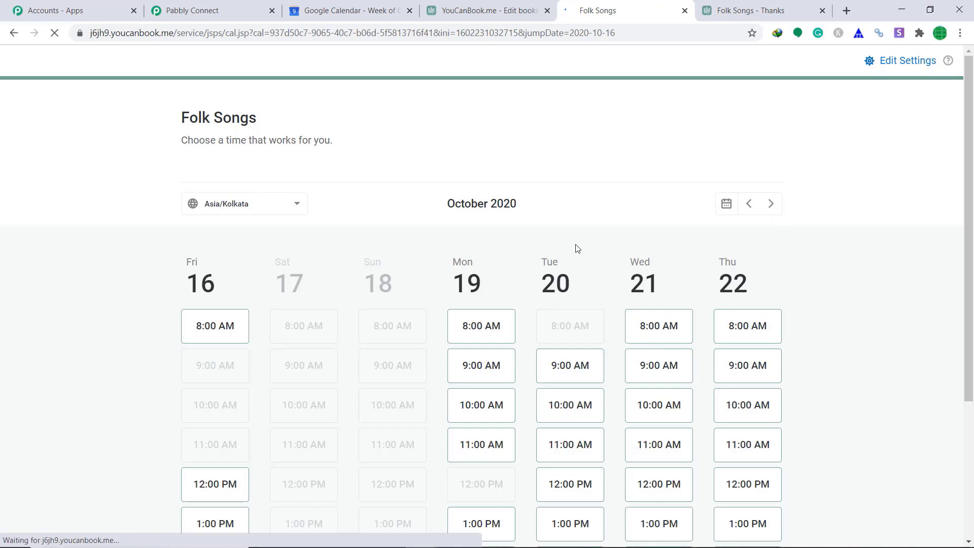
scroll(680, 307, "down", 1)
left_click(670, 267)
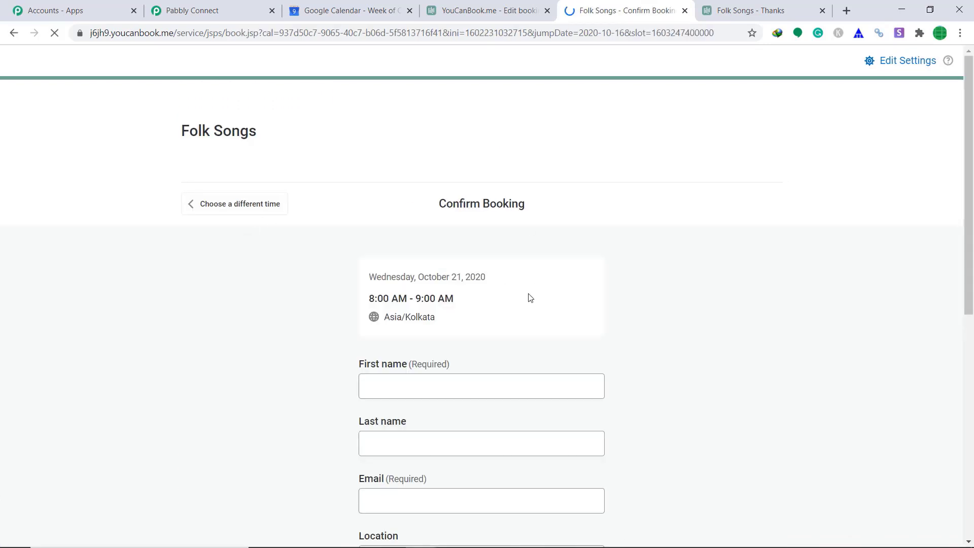
Enter the guest's first name, last name and email address in the booking form
scroll(528, 297, "down", 2)
left_click(415, 260)
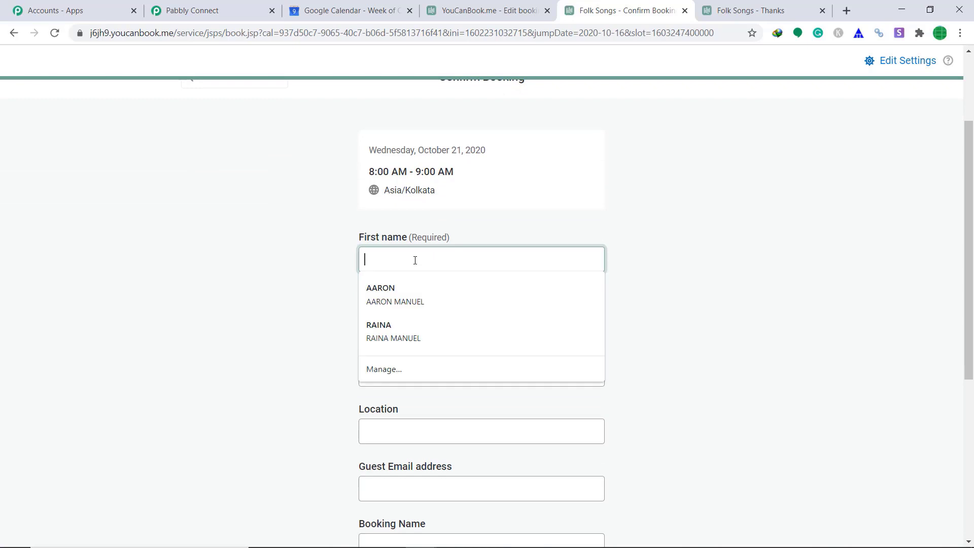
type("Tony")
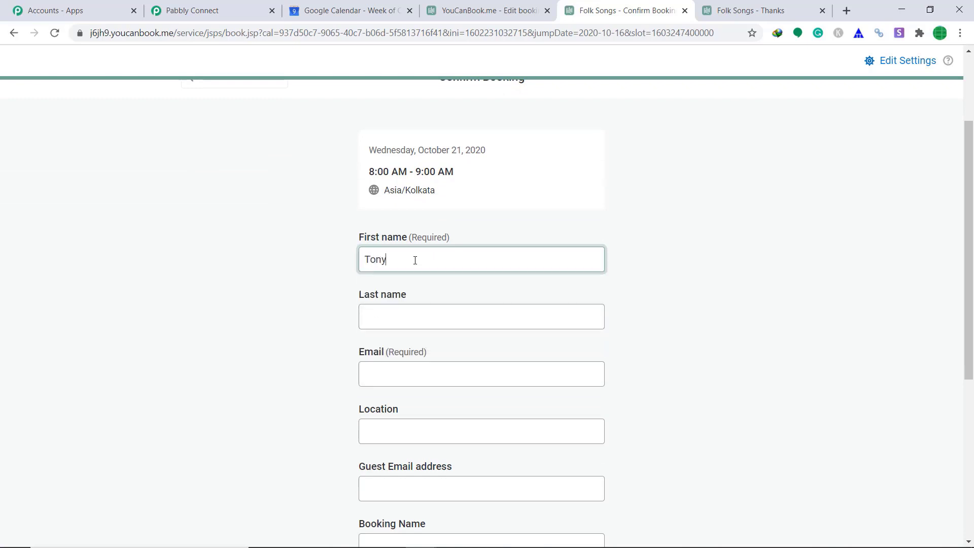
left_click(422, 318)
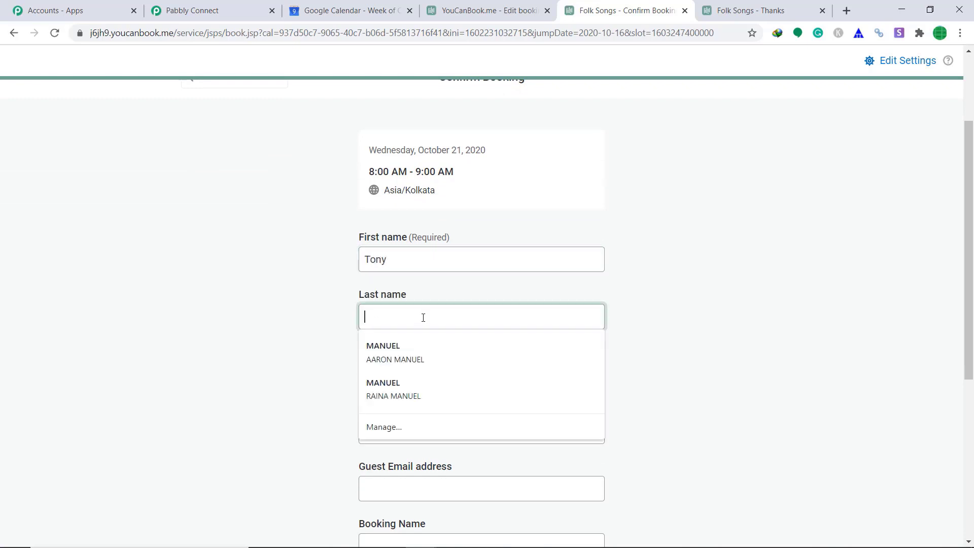
type("Sat")
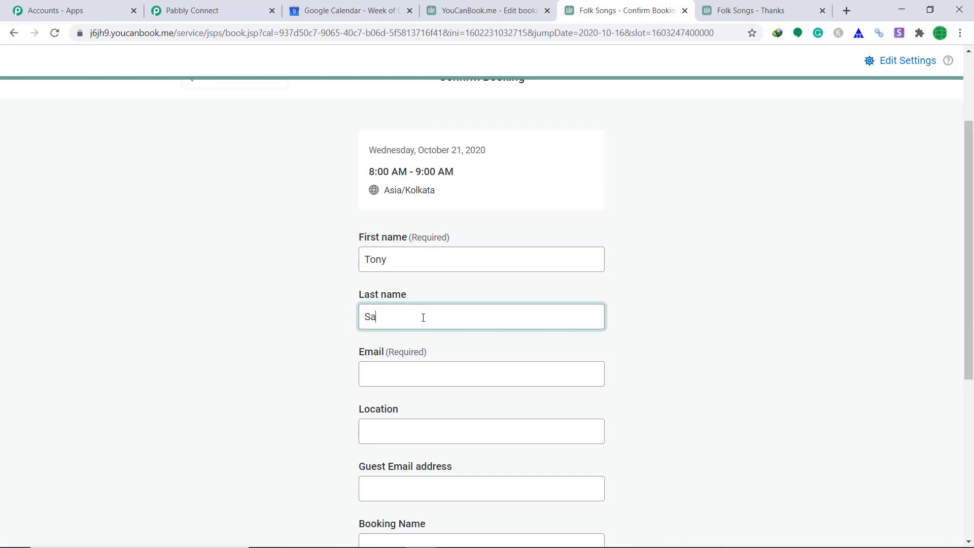
key("BackSpace")
type("tark")
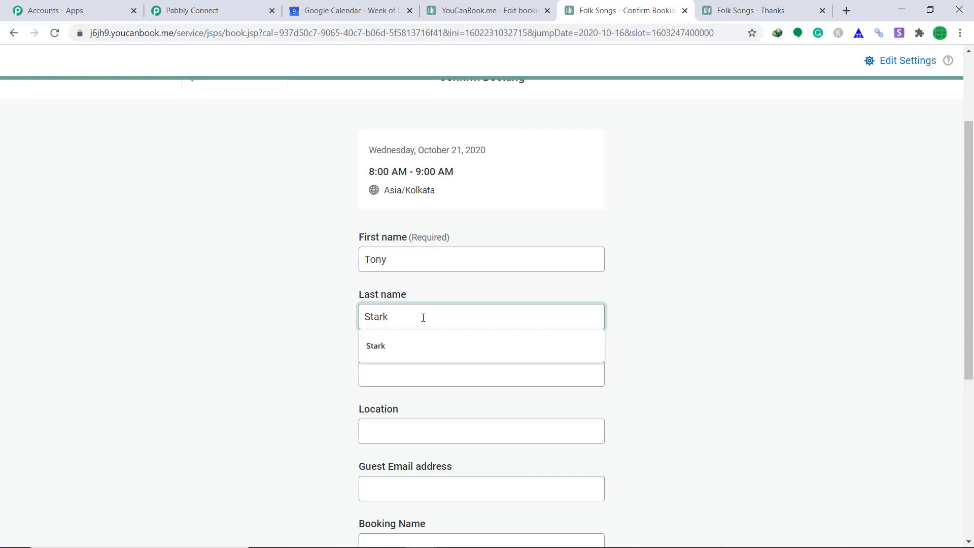
left_click(452, 373)
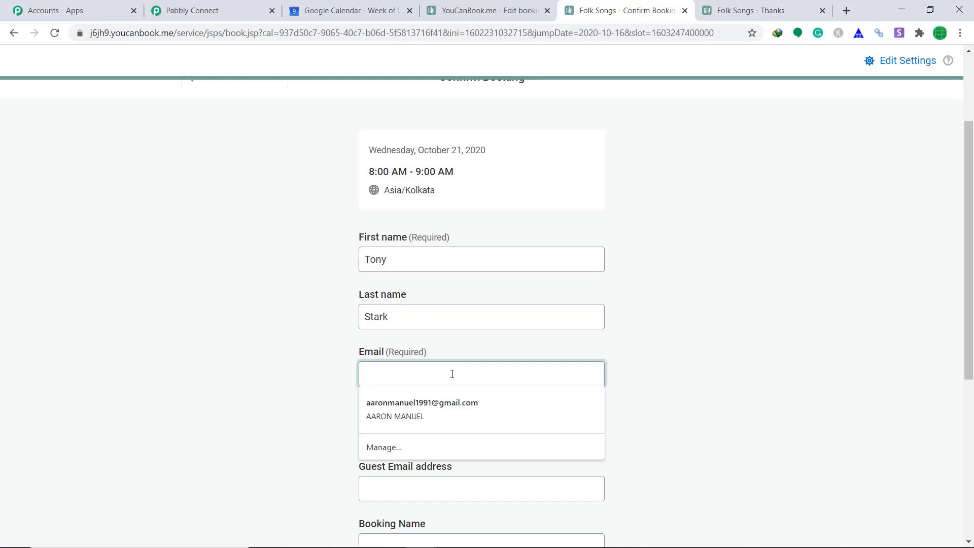
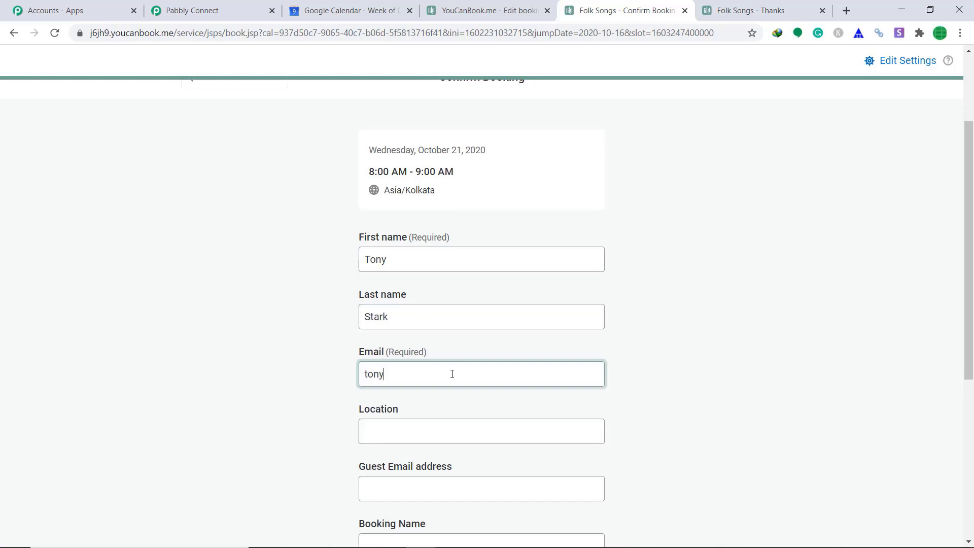
Fill the location with a saved address, add a guest's email, and name the booking 'Folk Songs'
left_click(431, 423)
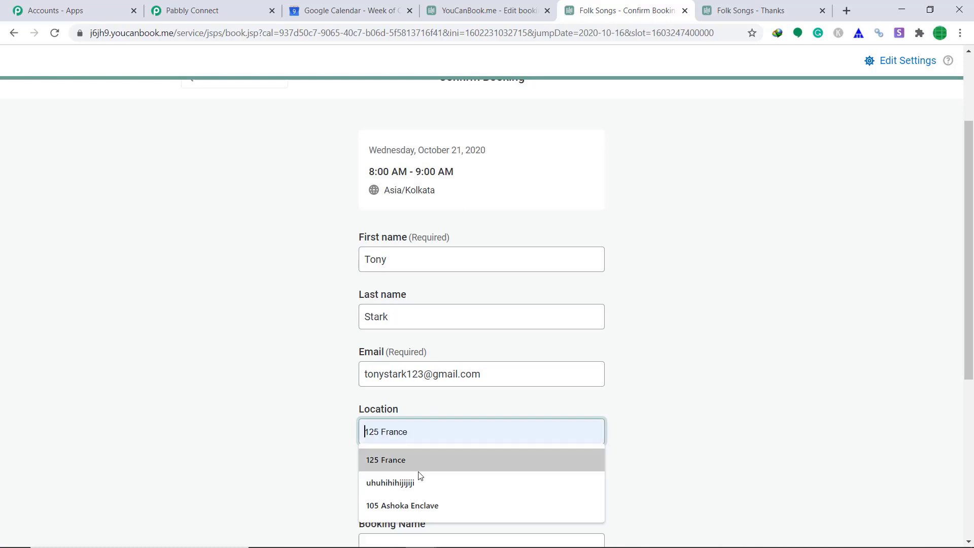
left_click(424, 503)
scroll(432, 304, "down", 5)
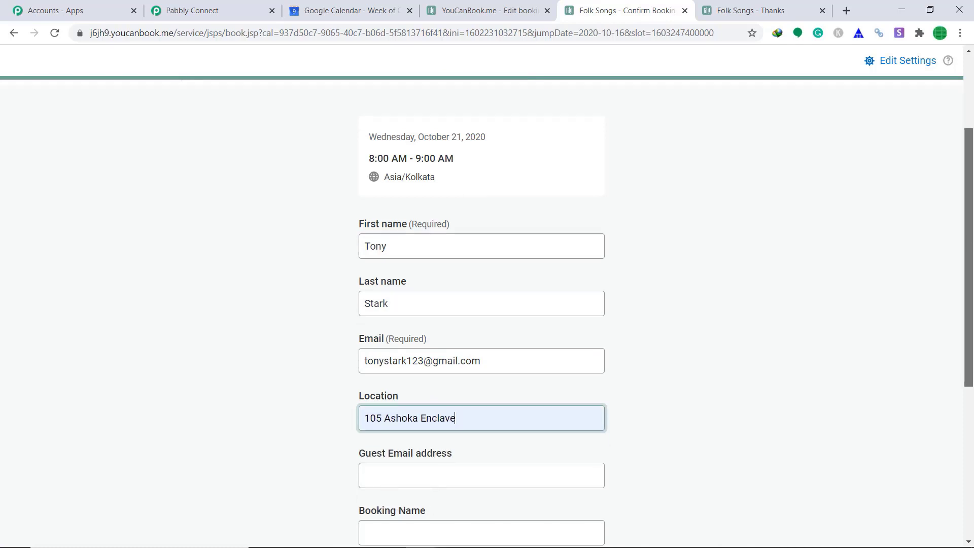
left_click(432, 256)
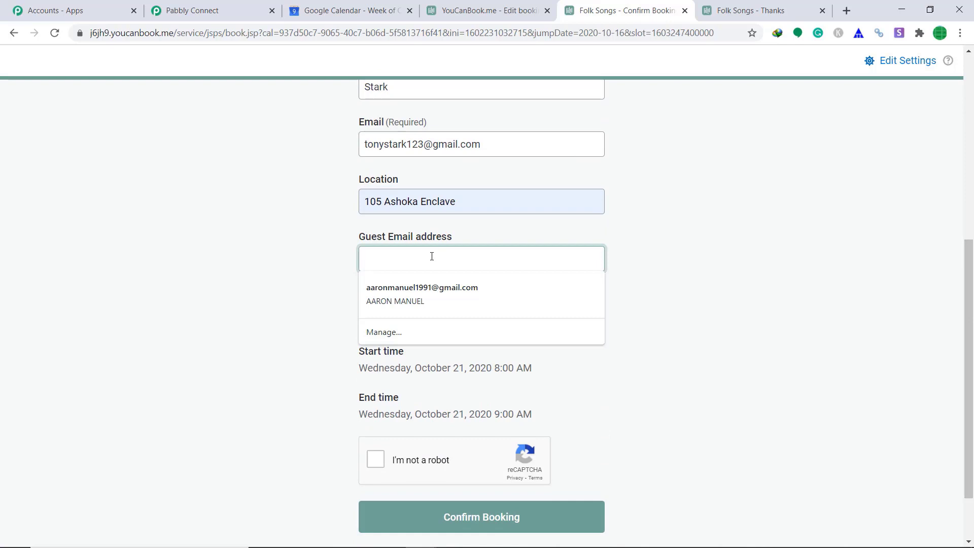
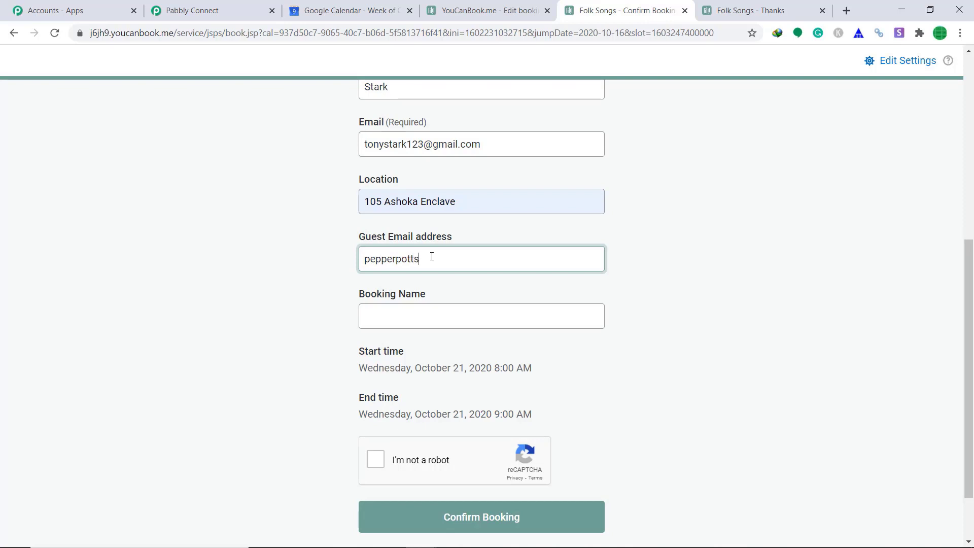
left_click(404, 317)
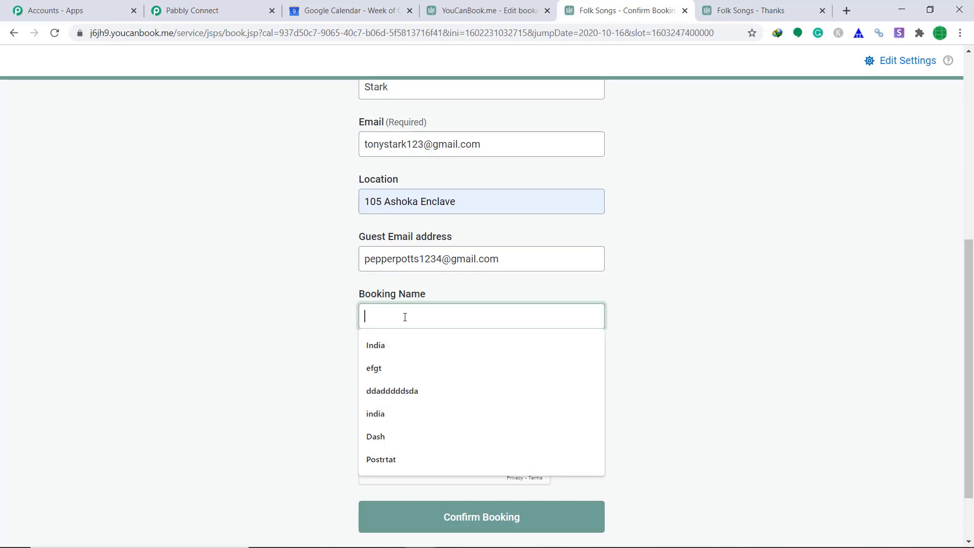
type("Fol")
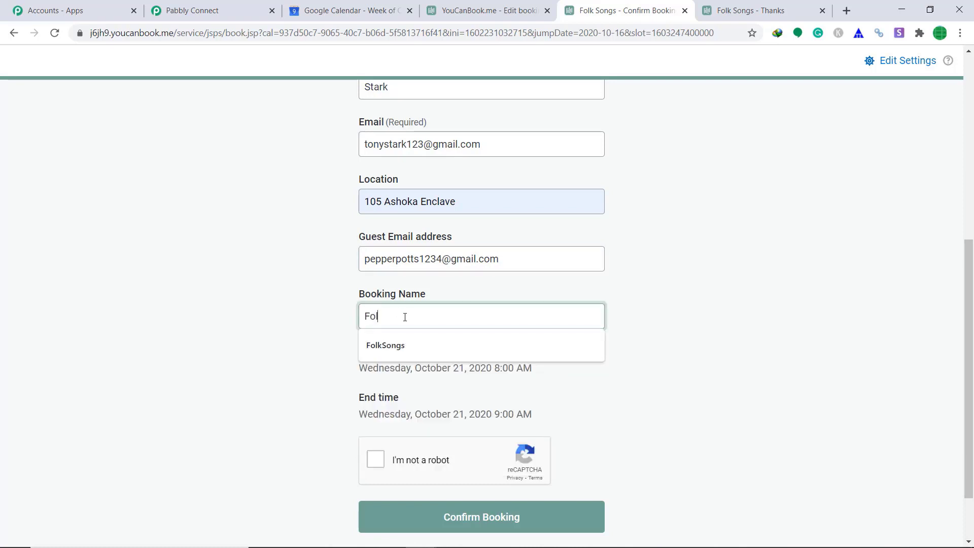
type("k Songs")
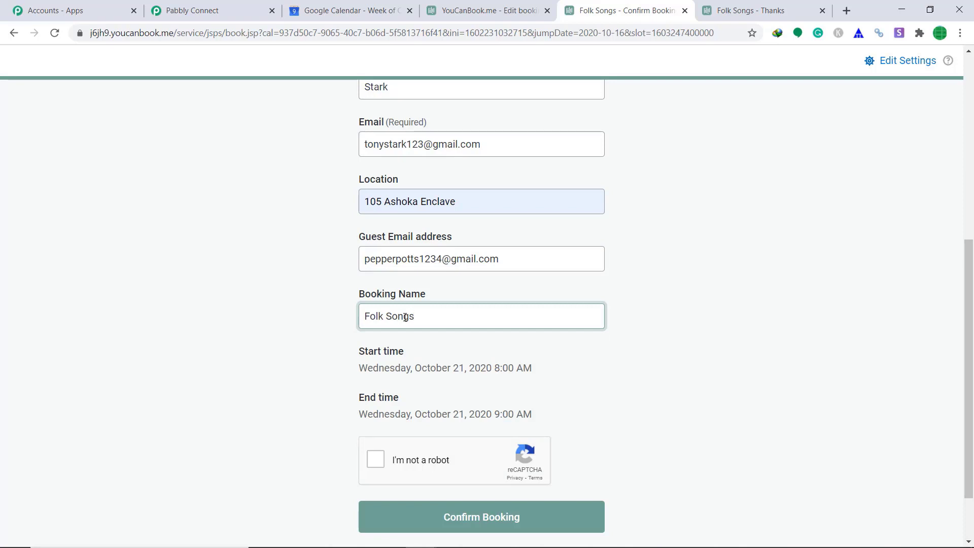
Pass the reCAPTCHA check, confirm the booking, and return to Google Calendar
scroll(400, 352, "down", 2)
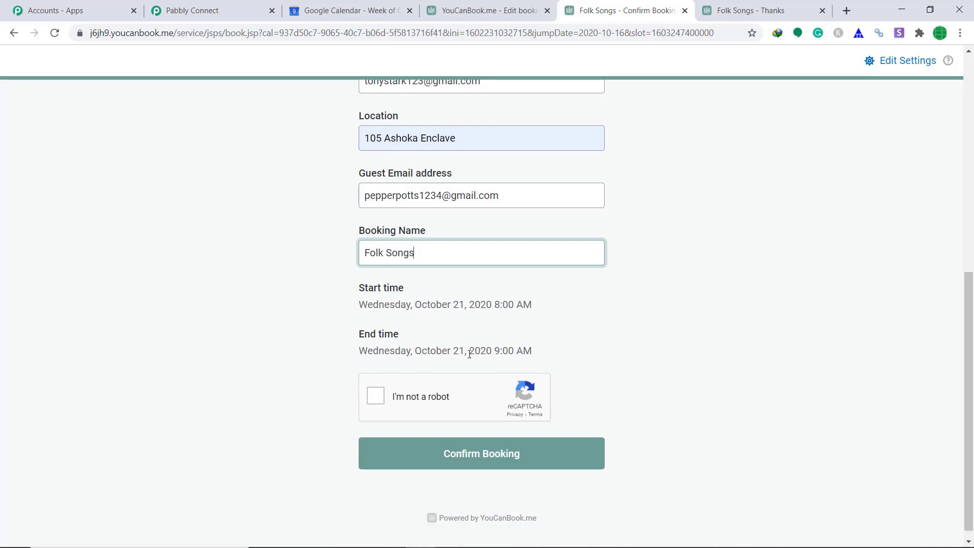
left_click(376, 395)
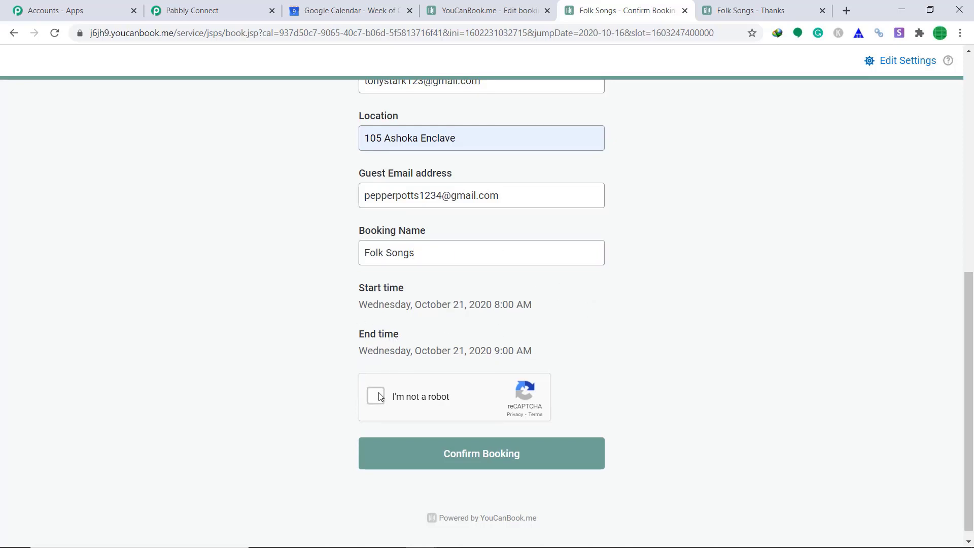
left_click(451, 458)
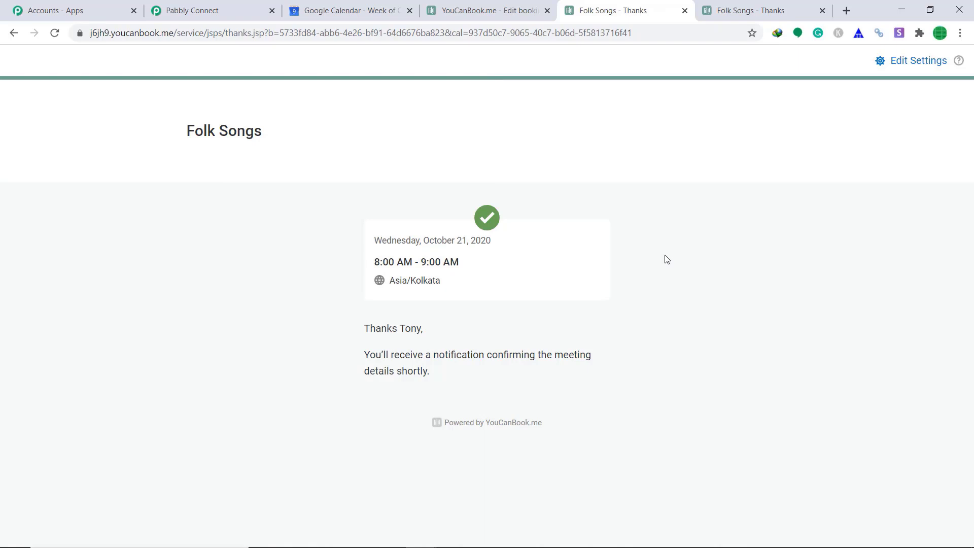
left_click(393, 10)
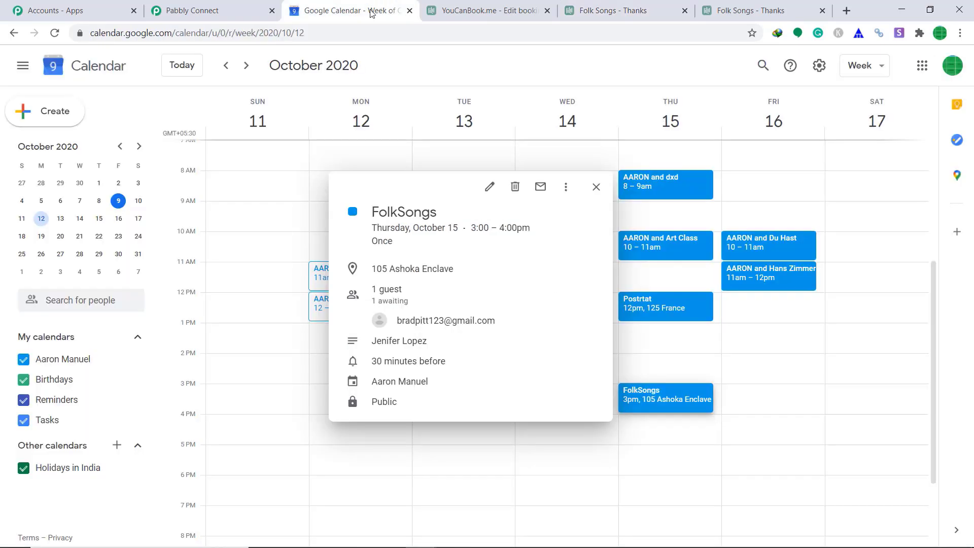
Jump to the week of October 21 and open the Wednesday 8:00–9:00am Folk Songs event's details
left_click(79, 238)
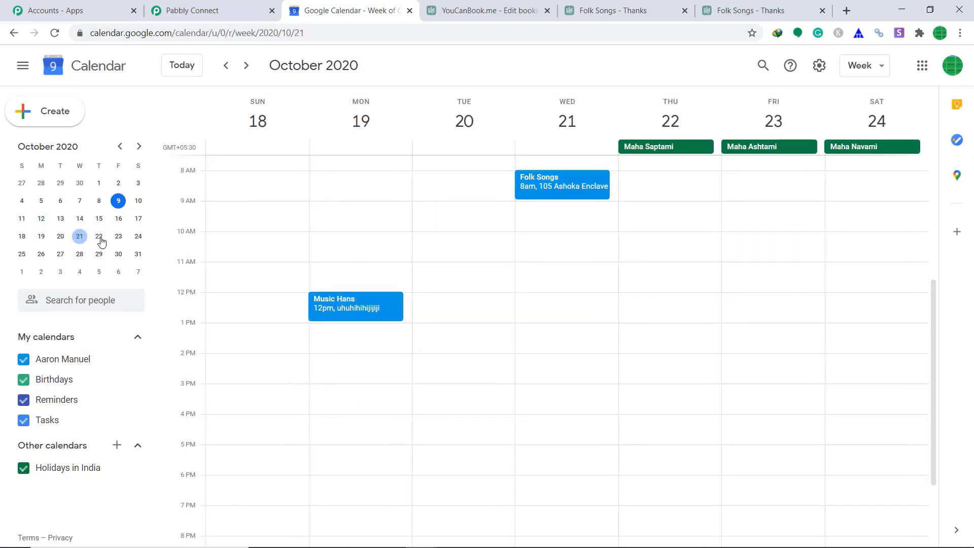
left_click(556, 189)
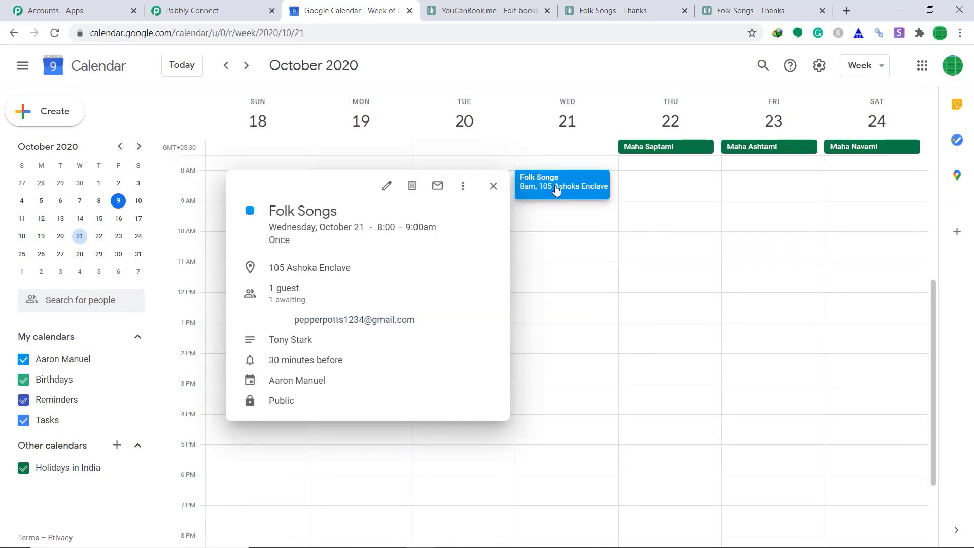